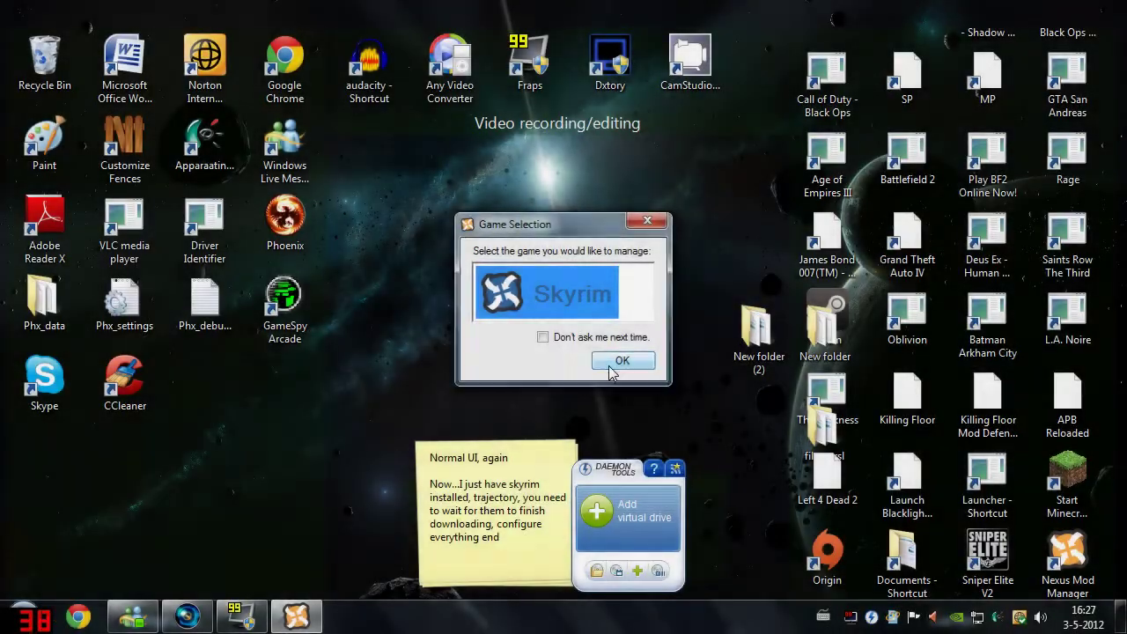
Open Skyrim for management and look through the installed mods from A Quality World Map to SkyUI
left_click(623, 360)
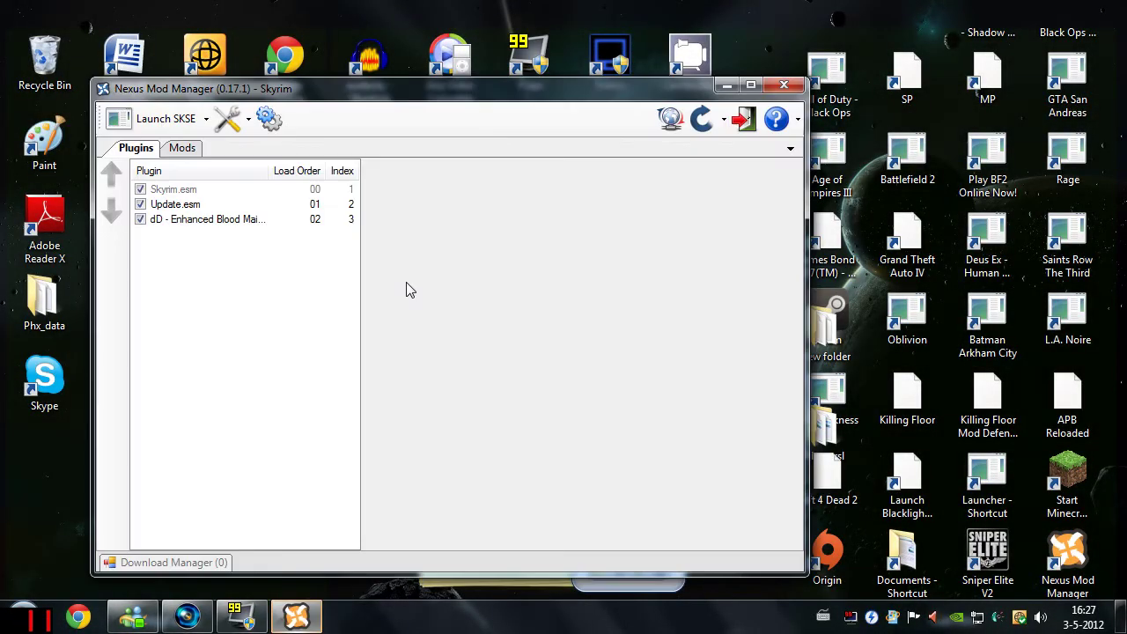
left_click(183, 148)
left_click(202, 190)
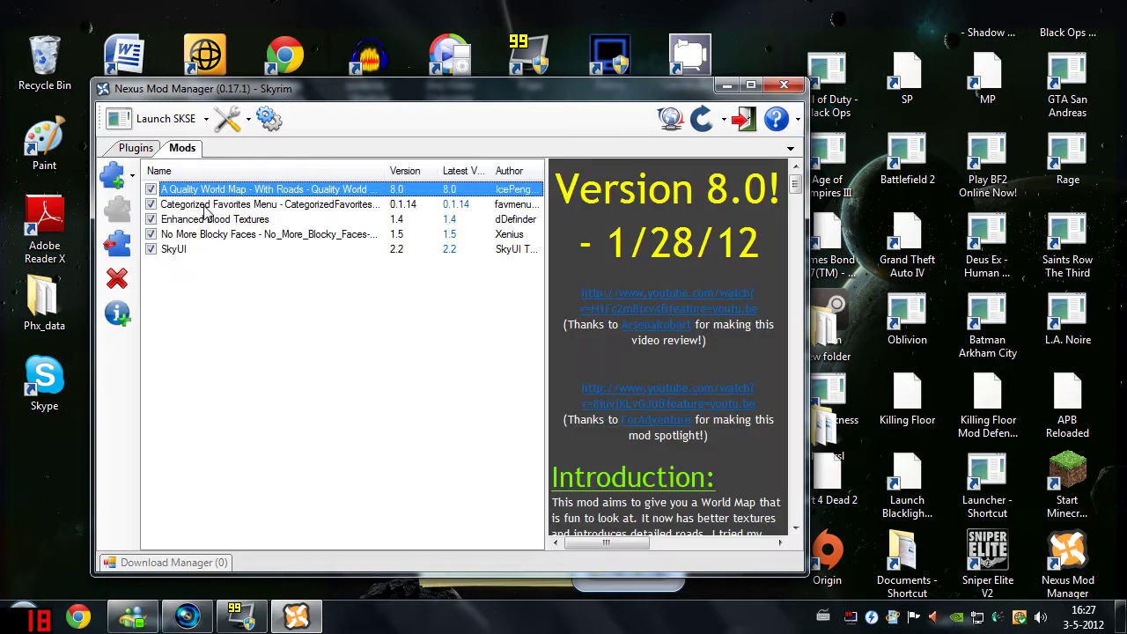
left_click(205, 205)
left_click(203, 225)
left_click(203, 236)
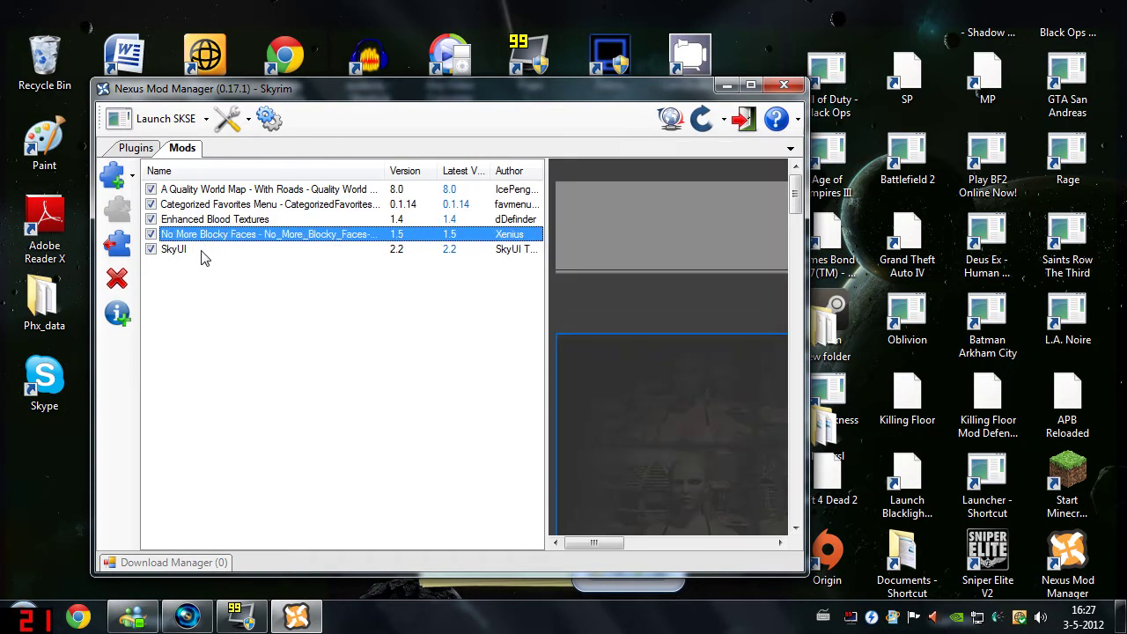
left_click(202, 250)
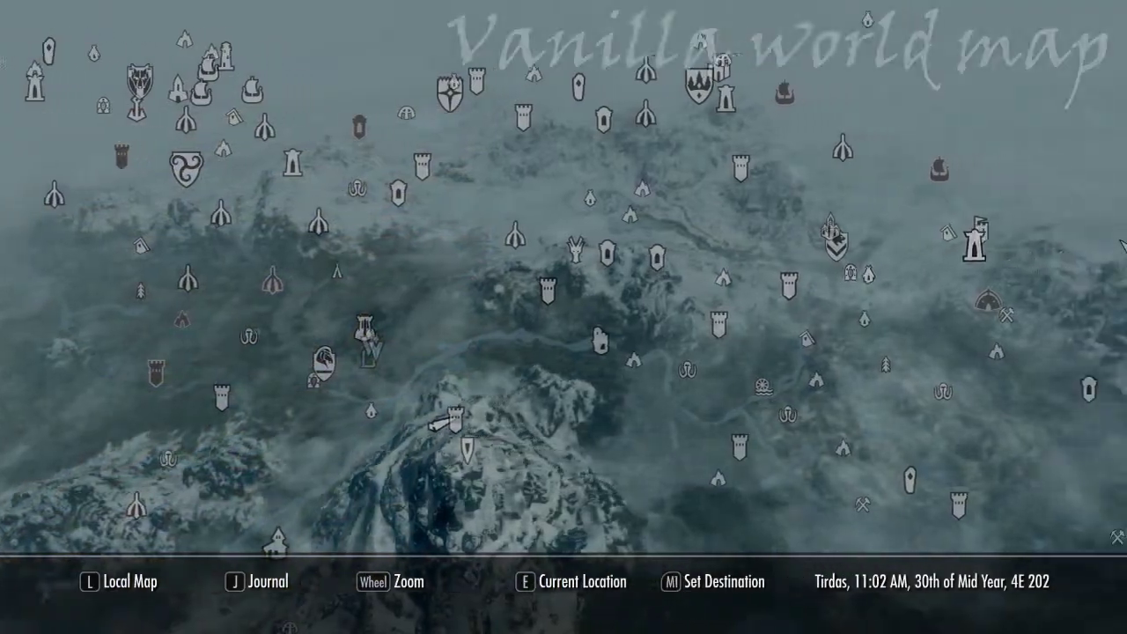
Examine the southern regions of Skyrim on the vanilla world map
left_click_drag(1122, 246, 892, 631)
scroll(891, 630, "down", 2)
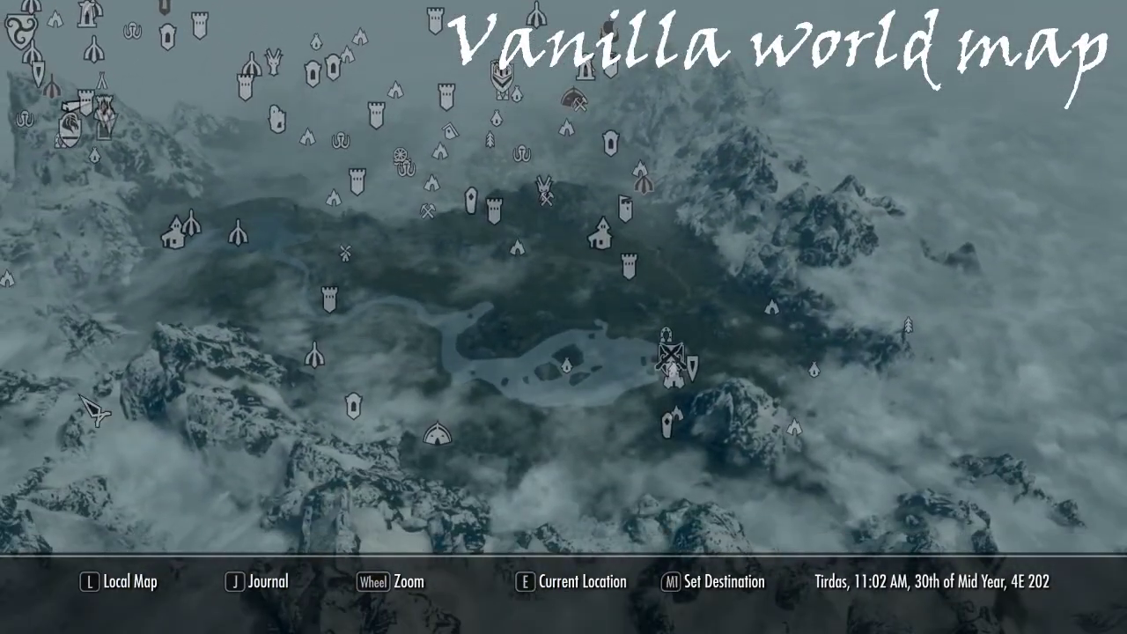
left_click_drag(93, 410, 22, 374)
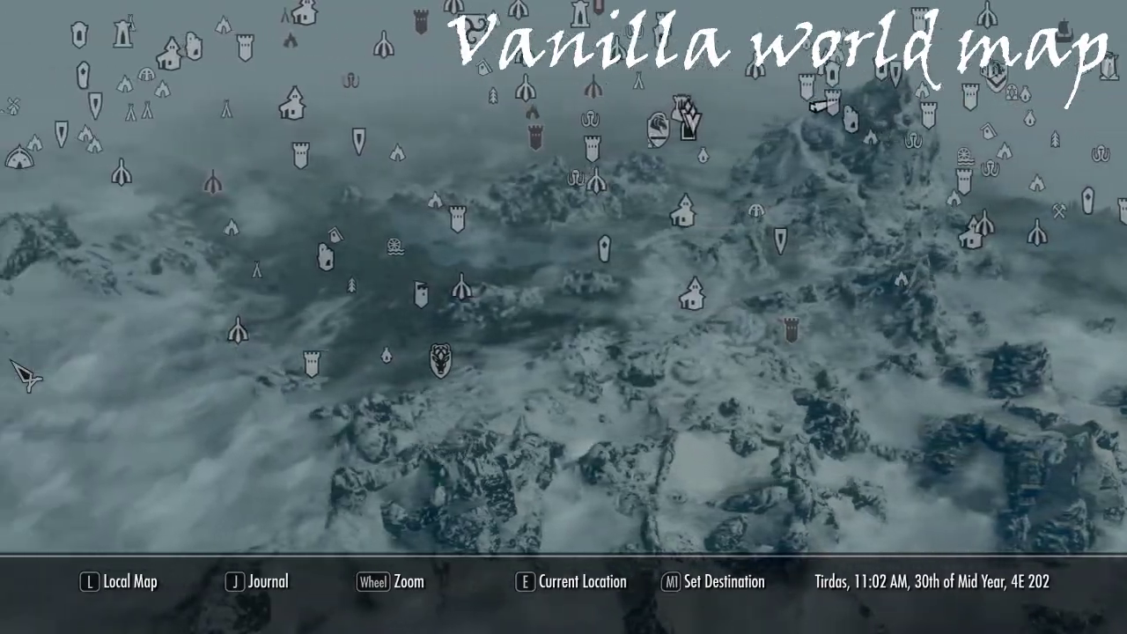
scroll(20, 372, "down", 3)
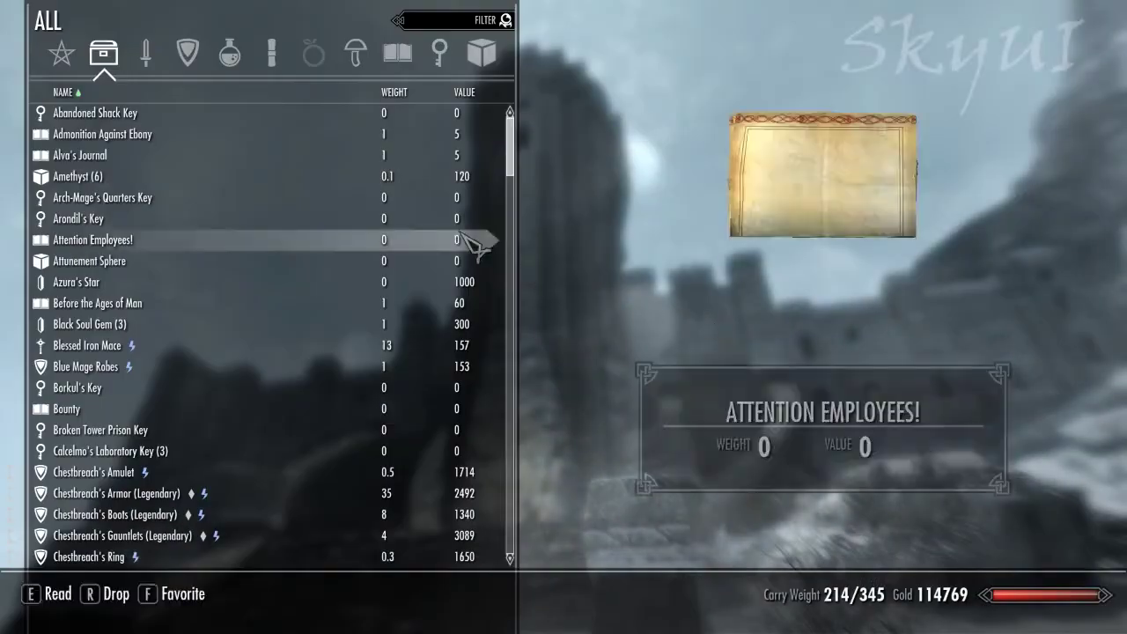
Look through the full item list, the weapons and the scrolls in the SkyUI inventory
scroll(314, 235, "down", 9)
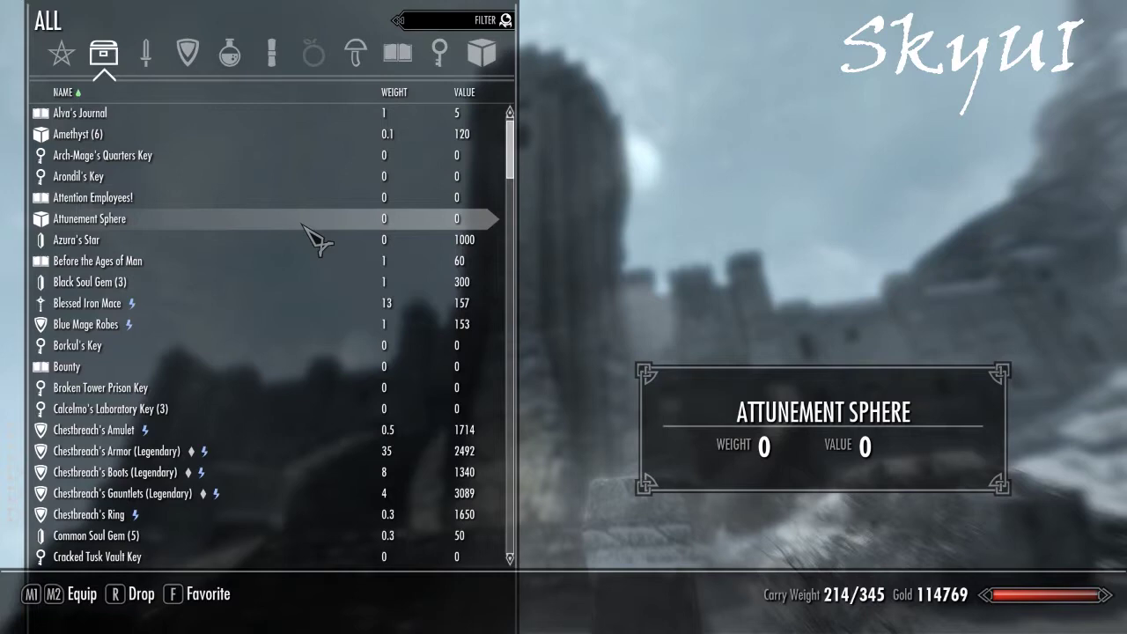
scroll(255, 419, "down", 9)
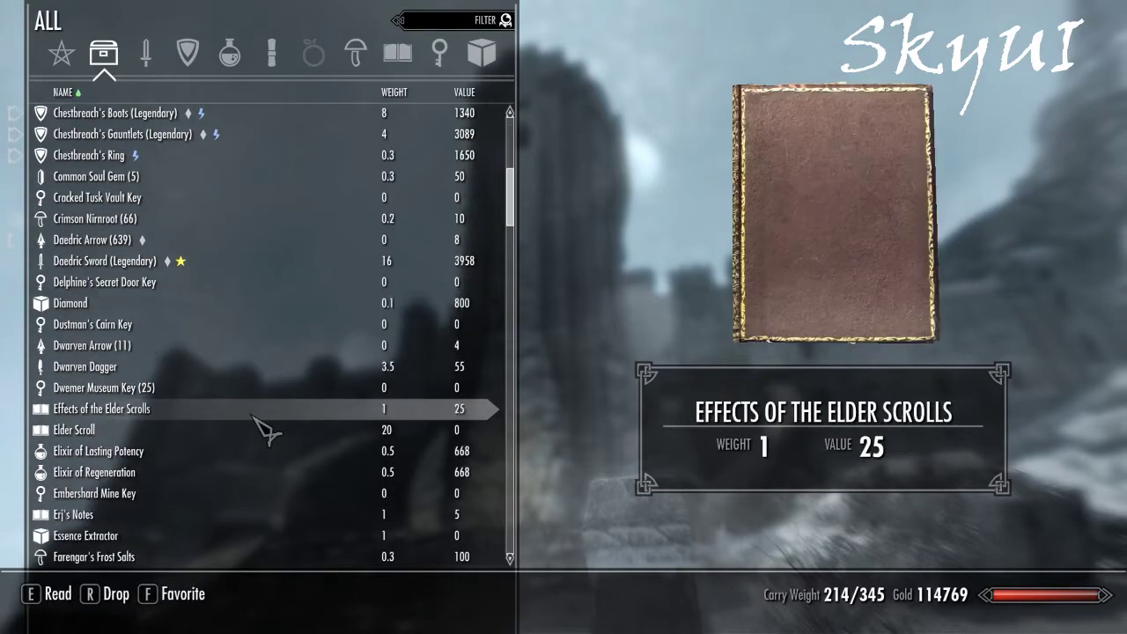
left_click(144, 51)
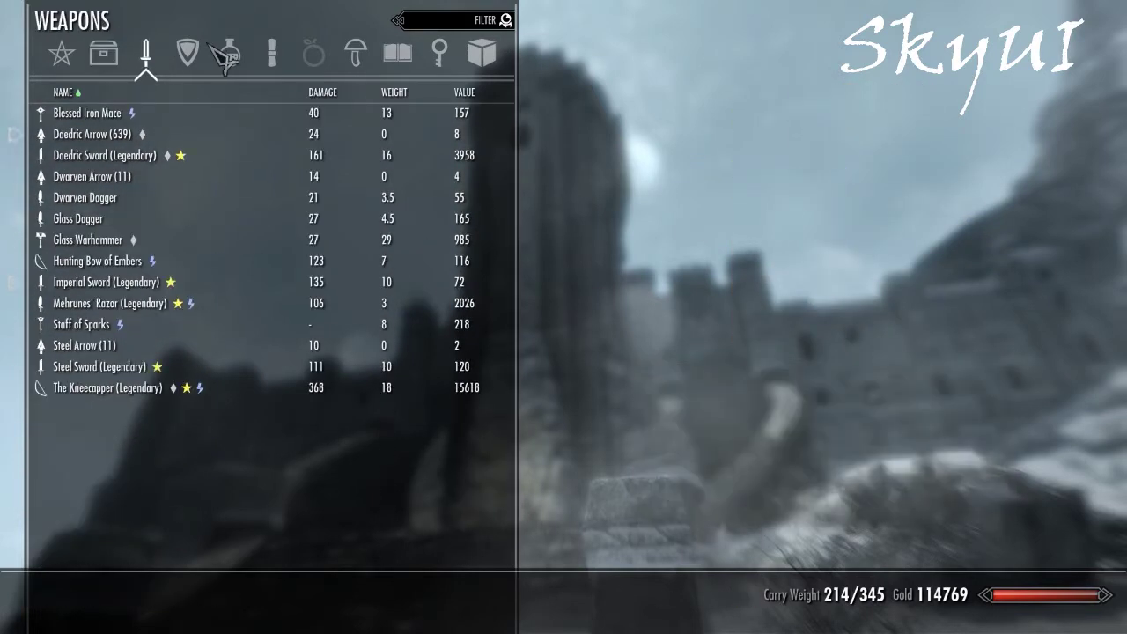
key("Right")
key("Right")
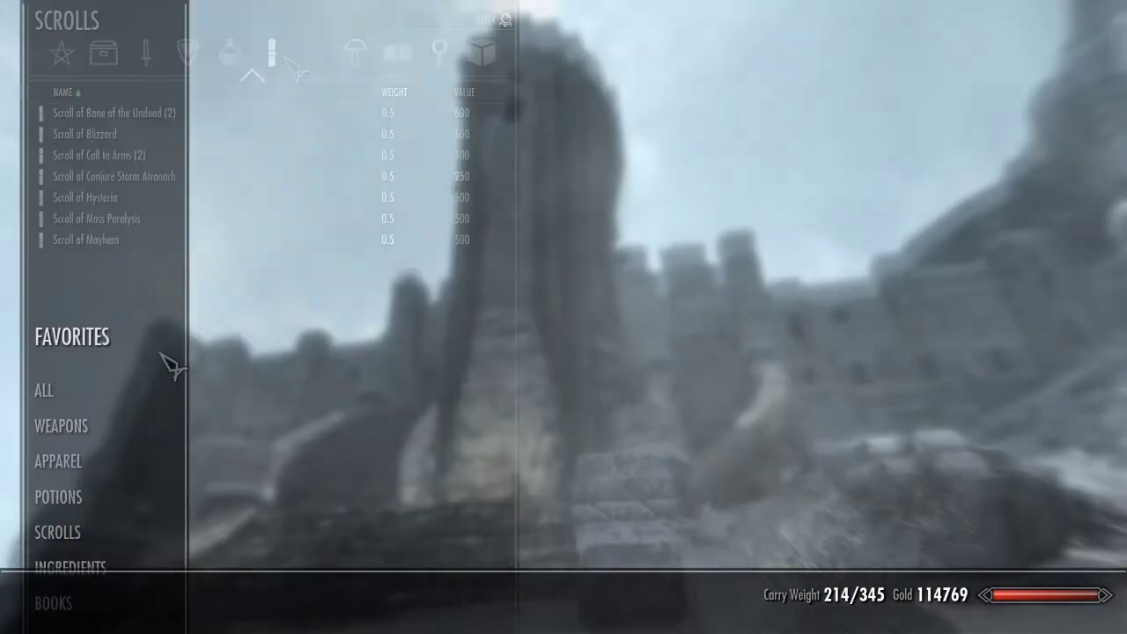
Look through the favorites and the full item list in the vanilla inventory for comparison
scroll(185, 380, "down", 4)
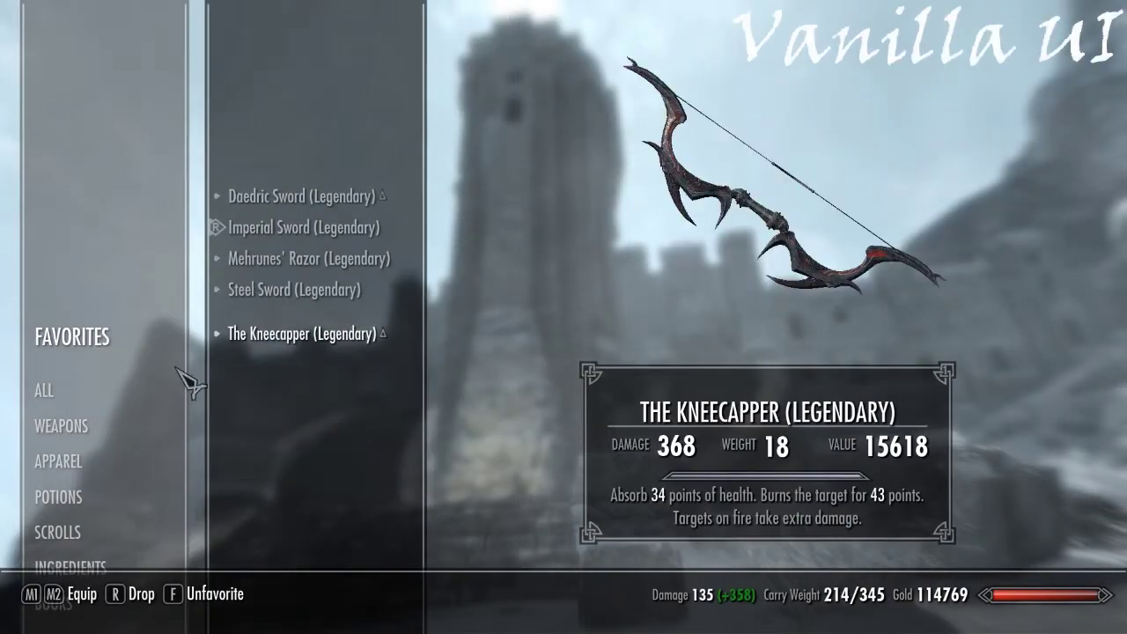
left_click(45, 390)
scroll(237, 405, "down", 10)
scroll(220, 423, "down", 10)
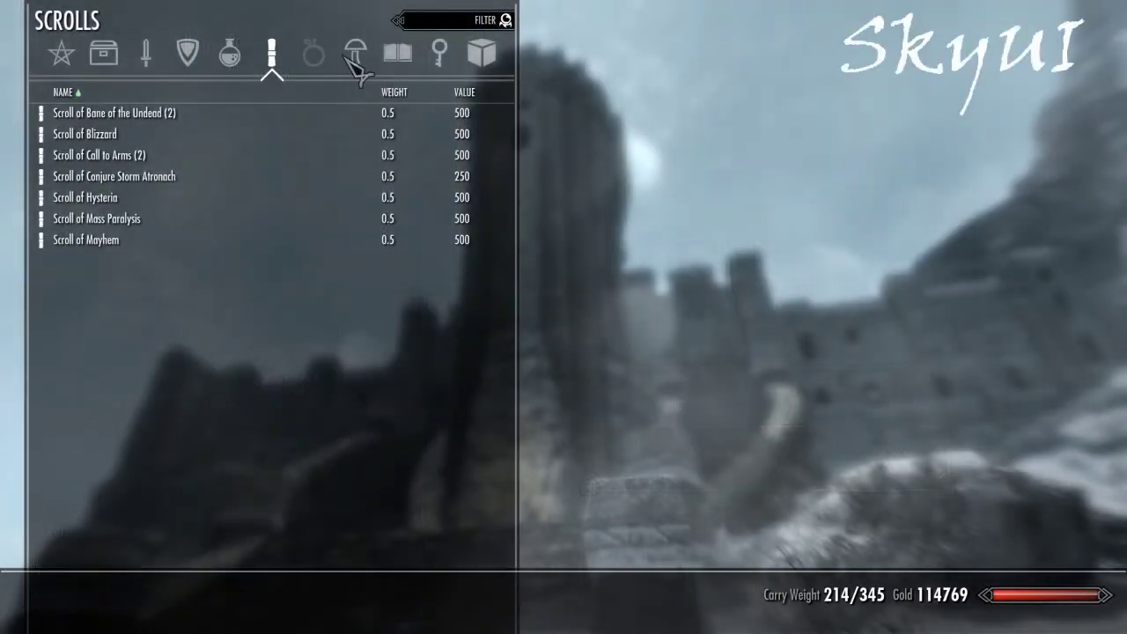
Look through the ingredients, books and miscellaneous categories in the SkyUI inventory
left_click(352, 58)
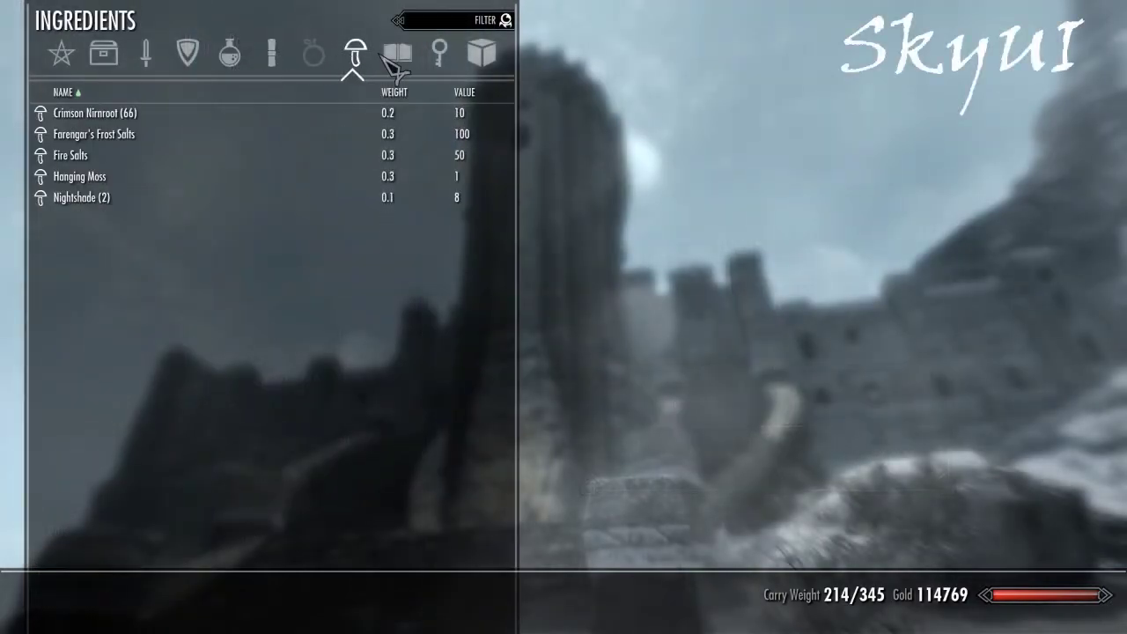
left_click(398, 53)
scroll(334, 359, "down", 2)
scroll(322, 347, "down", 4)
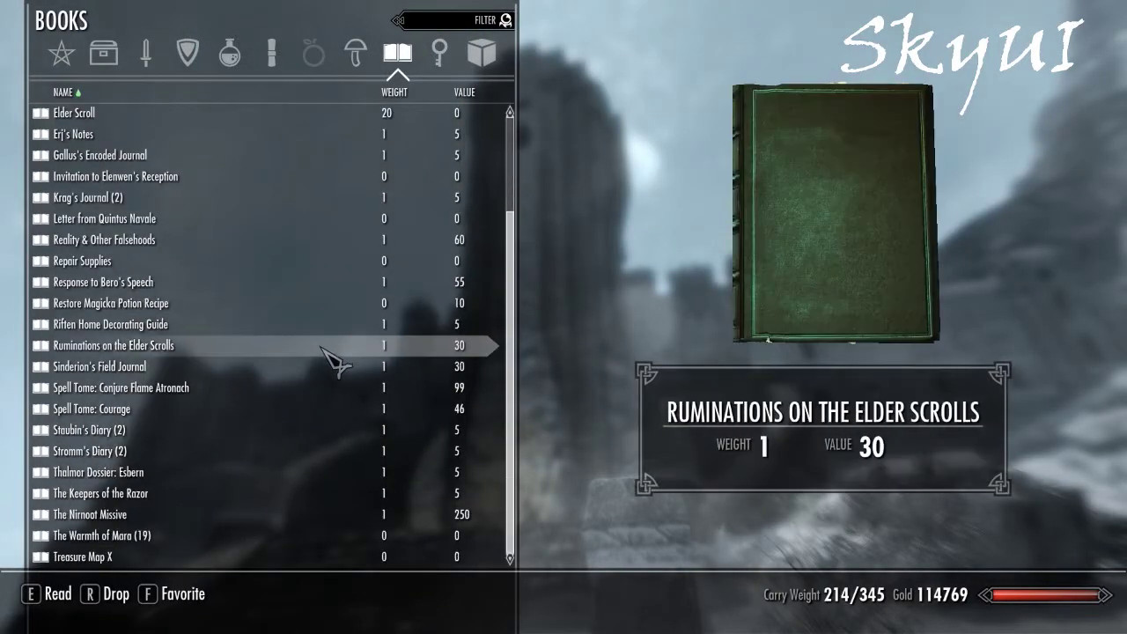
left_click(484, 54)
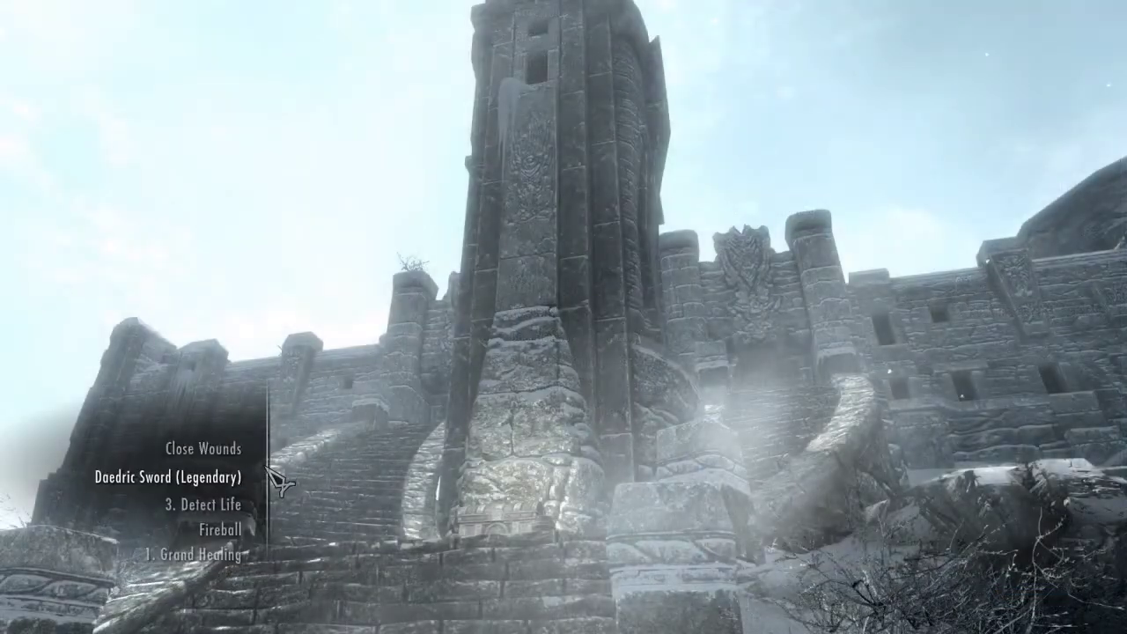
Examine the vanilla favorites list and the spells and weapons in the Categorized Favorites Menu
scroll(272, 473, "down", 8)
scroll(268, 393, "down", 3)
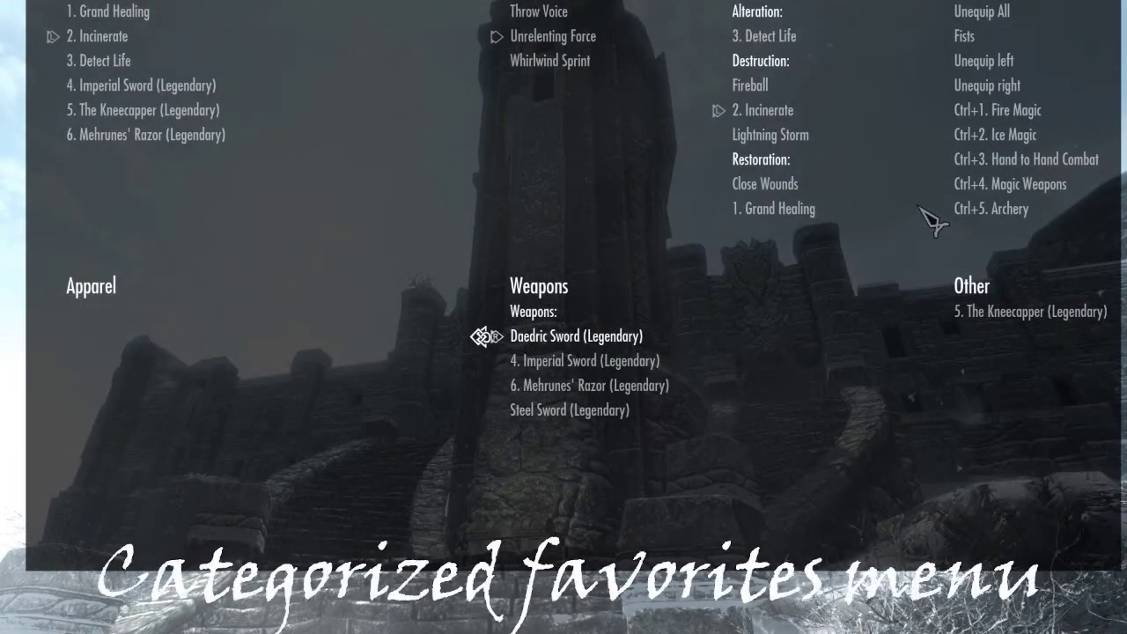
left_click(777, 196)
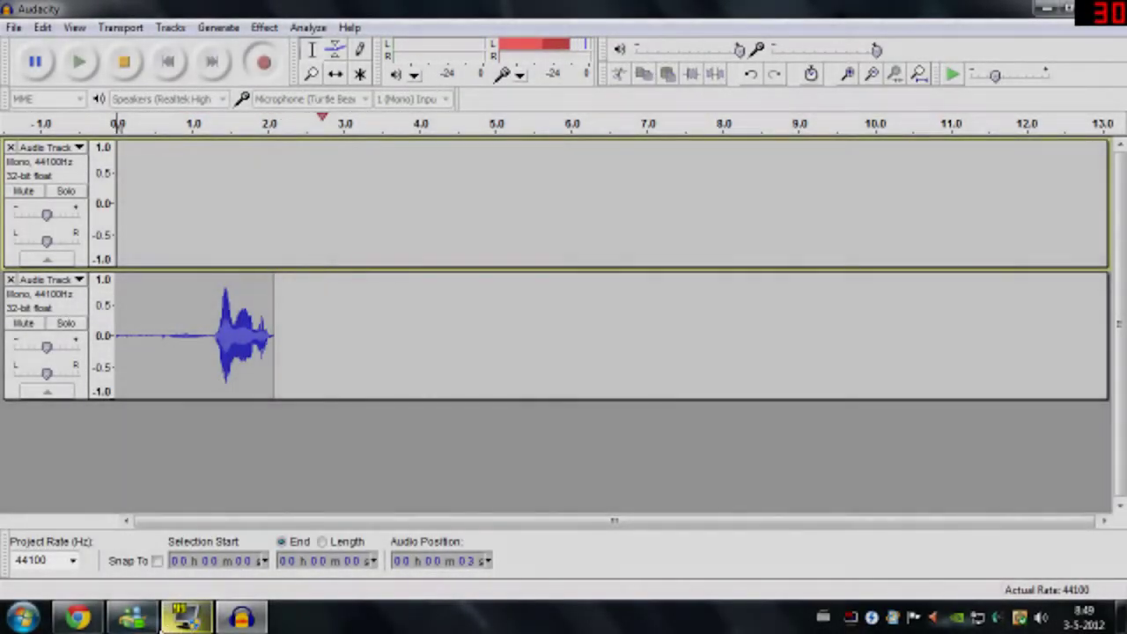
Switch to Chrome, maximize its window and bring up the Nexus Mod Manager page on Skyrim Nexus
key("alt+Tab")
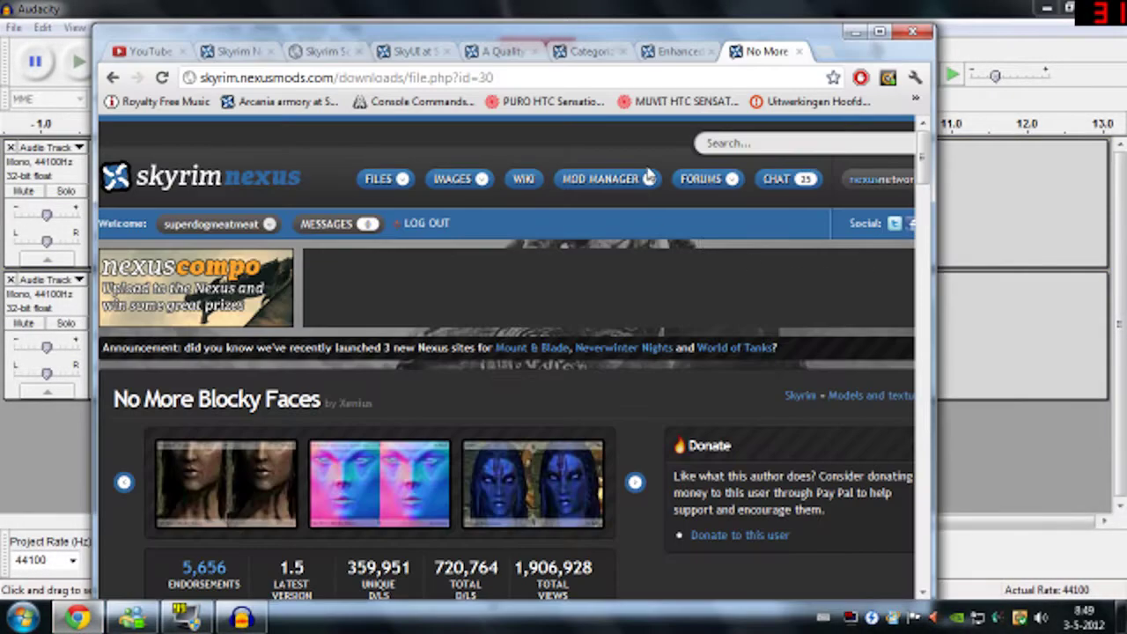
left_click(648, 175)
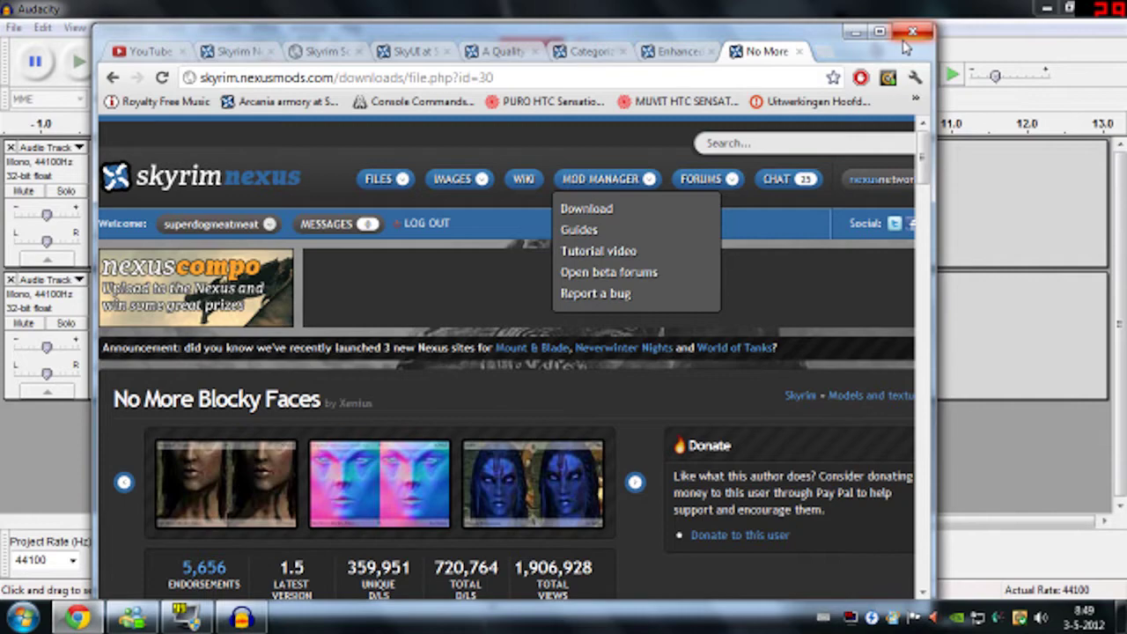
left_click(882, 32)
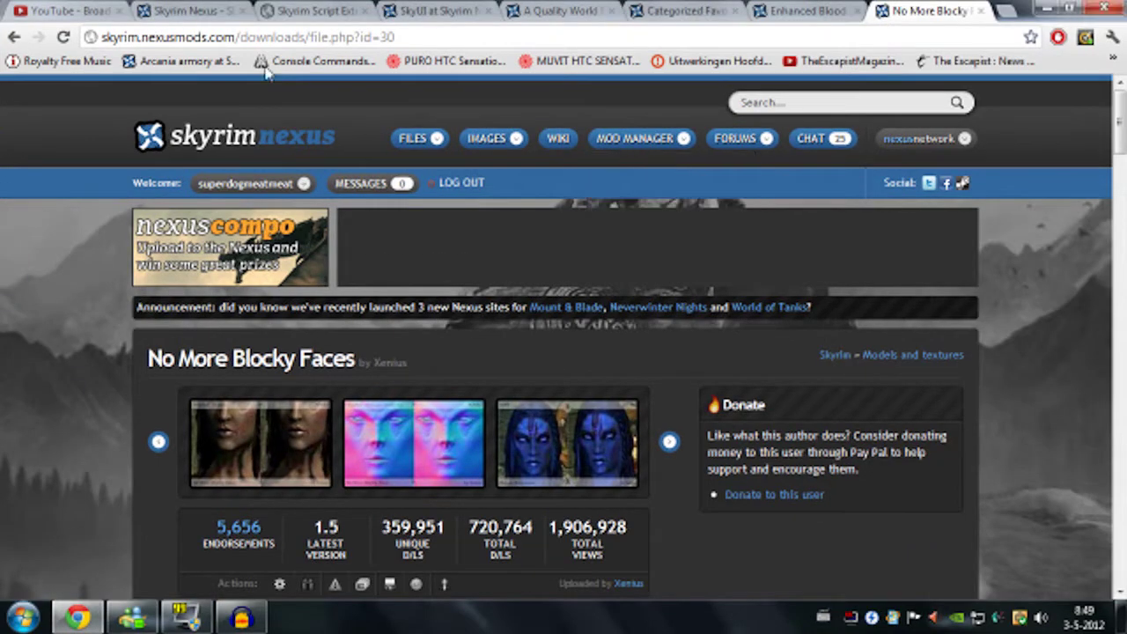
left_click(185, 9)
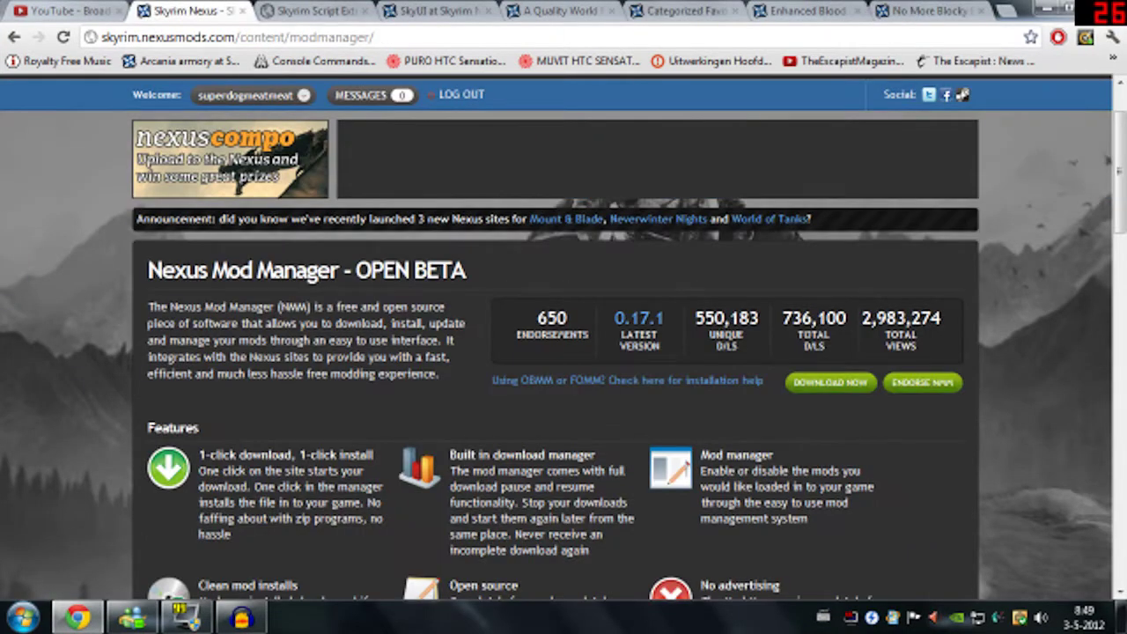
left_click_drag(148, 284, 372, 273)
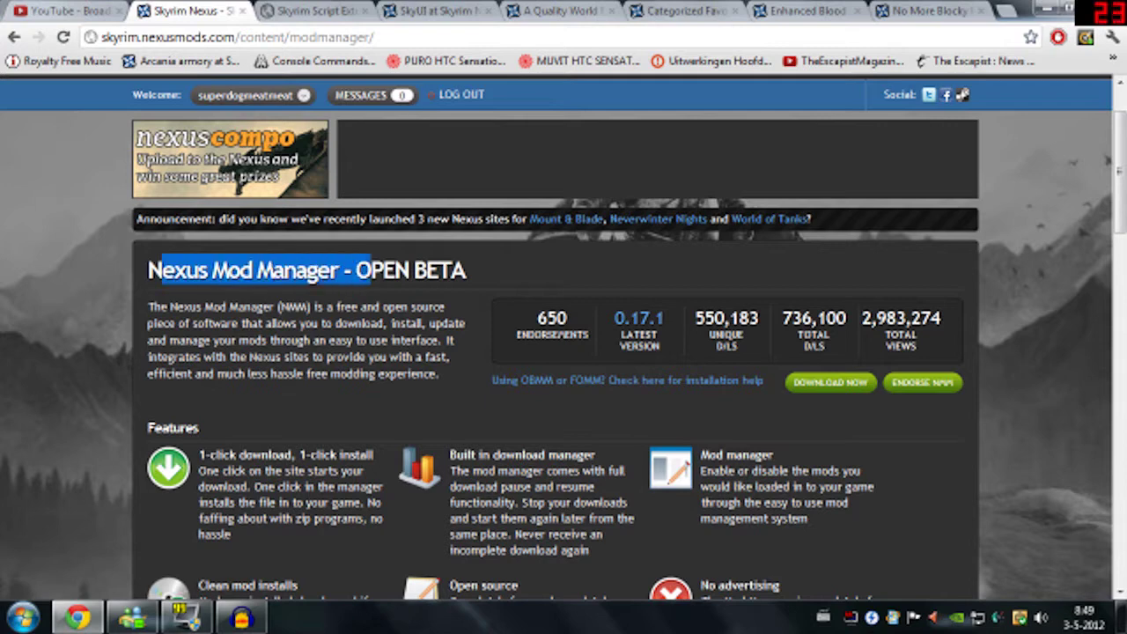
left_click(356, 273)
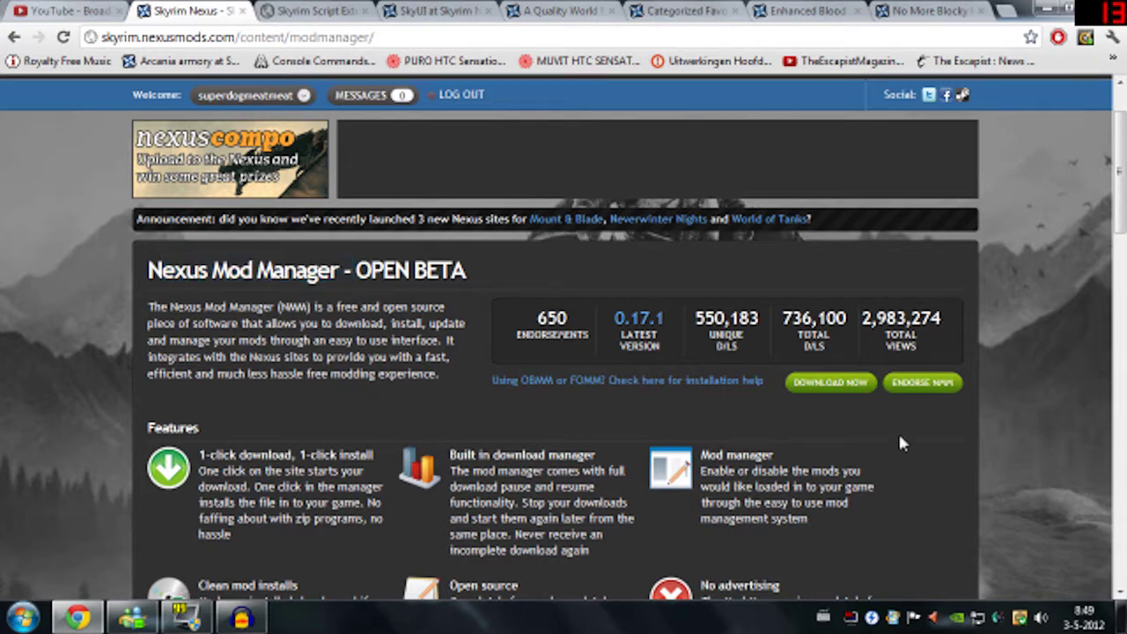
Download Nexus Mod Manager 0.17.1 and run its installer, allowing it past the security warning
left_click(843, 390)
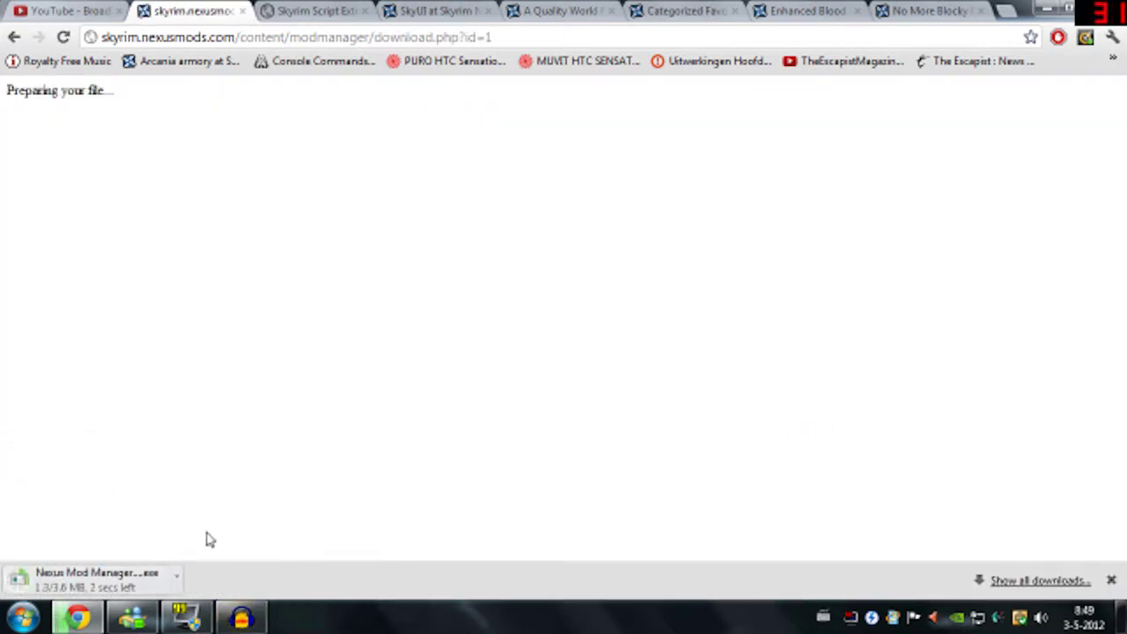
left_click(138, 587)
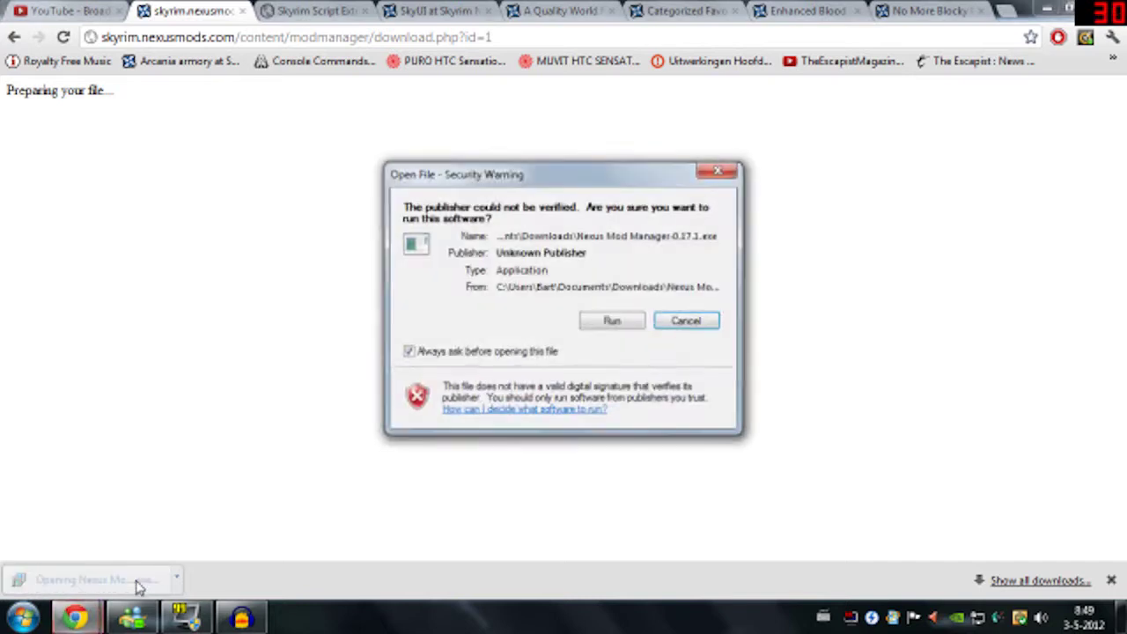
left_click(605, 321)
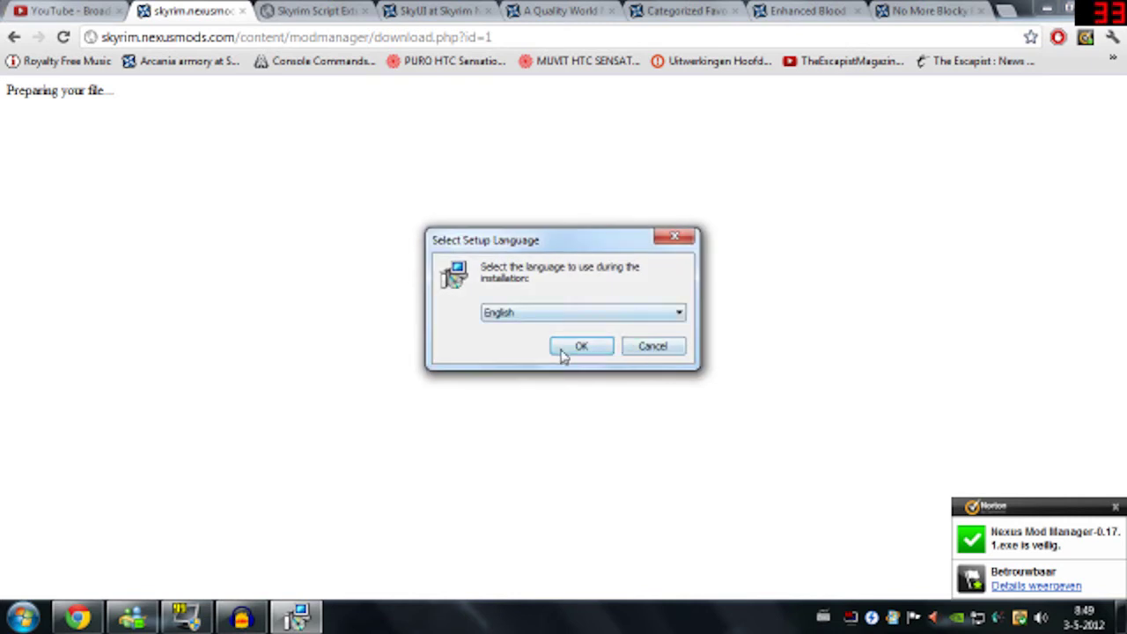
Start the Nexus Mod Manager setup in English and accept its license agreement
left_click(563, 351)
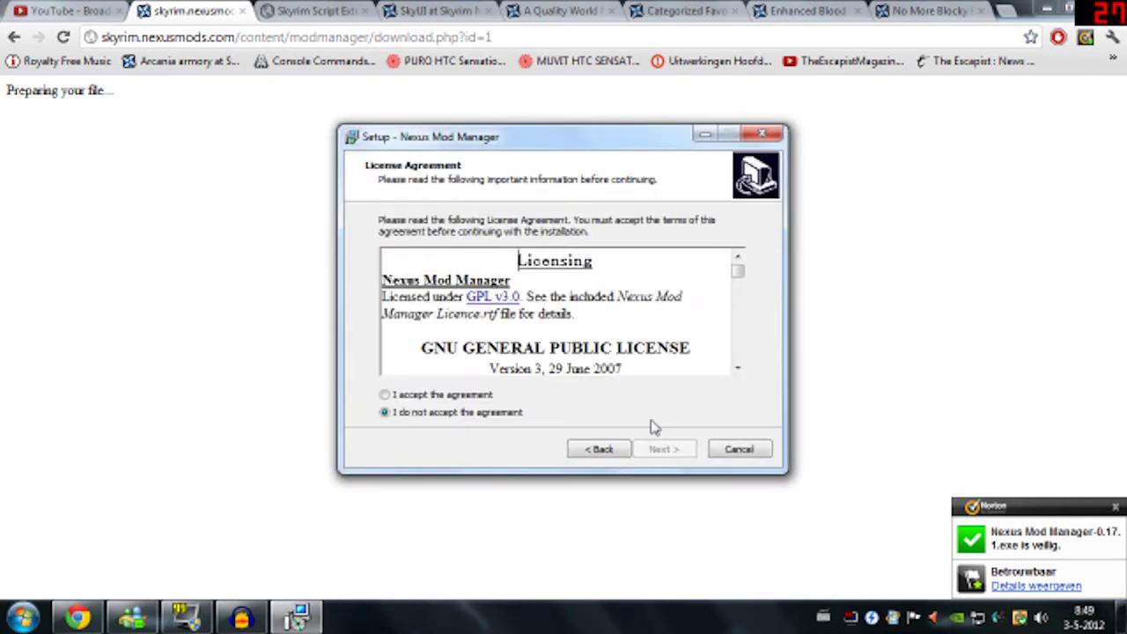
left_click(385, 395)
left_click(664, 450)
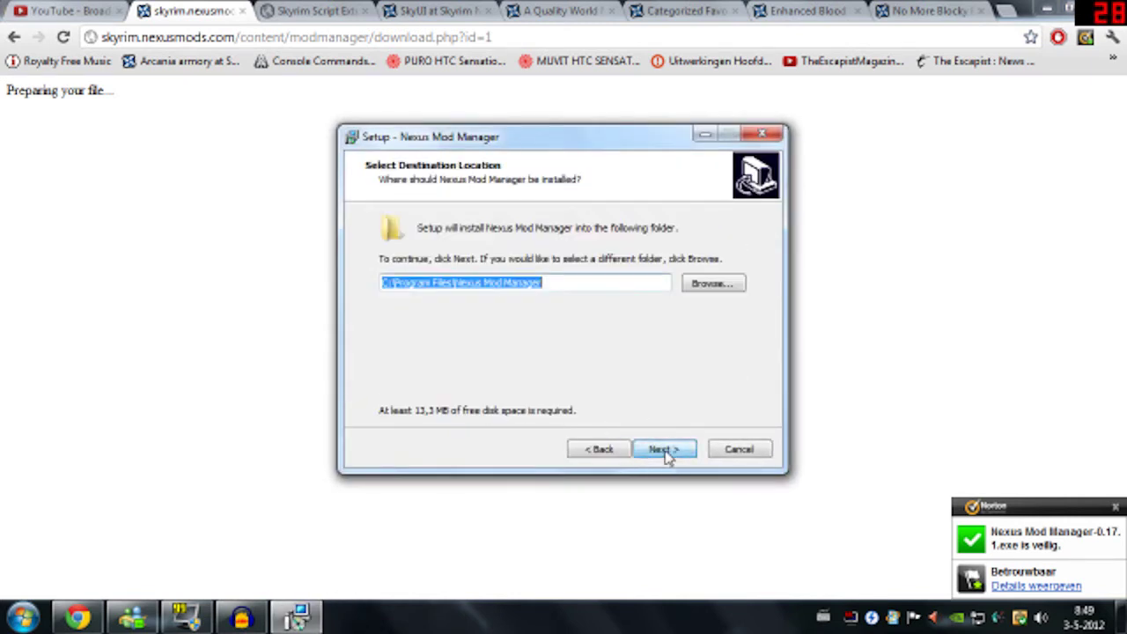
Set the install location to a Nexus Mod Manager folder inside the user's Documents and continue to the Start Menu folder page
left_click(607, 283)
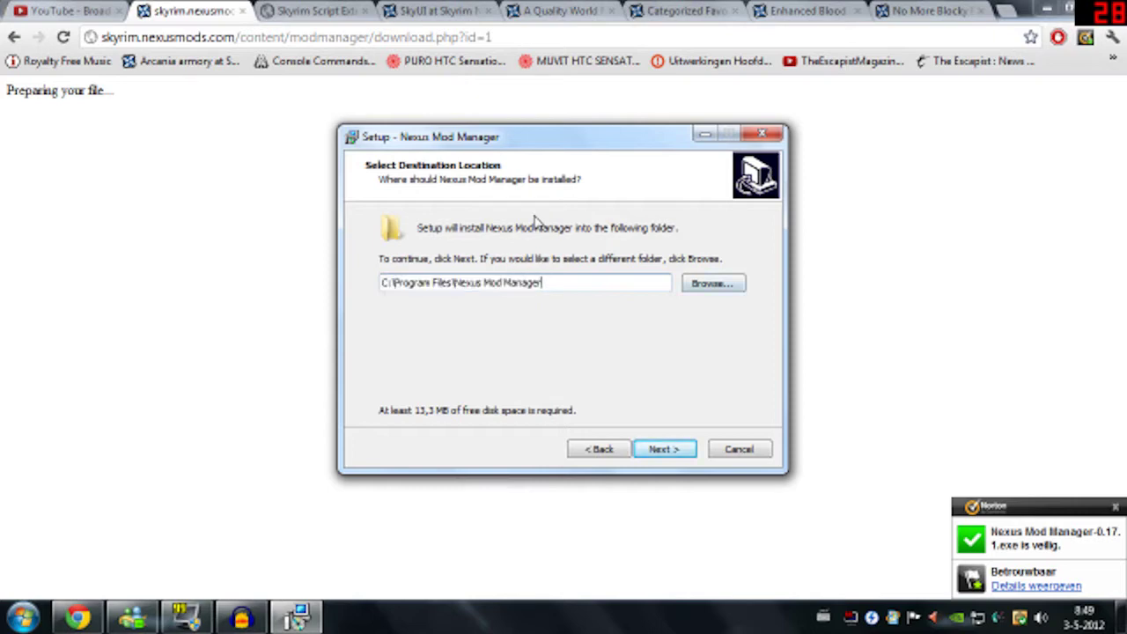
left_click(711, 284)
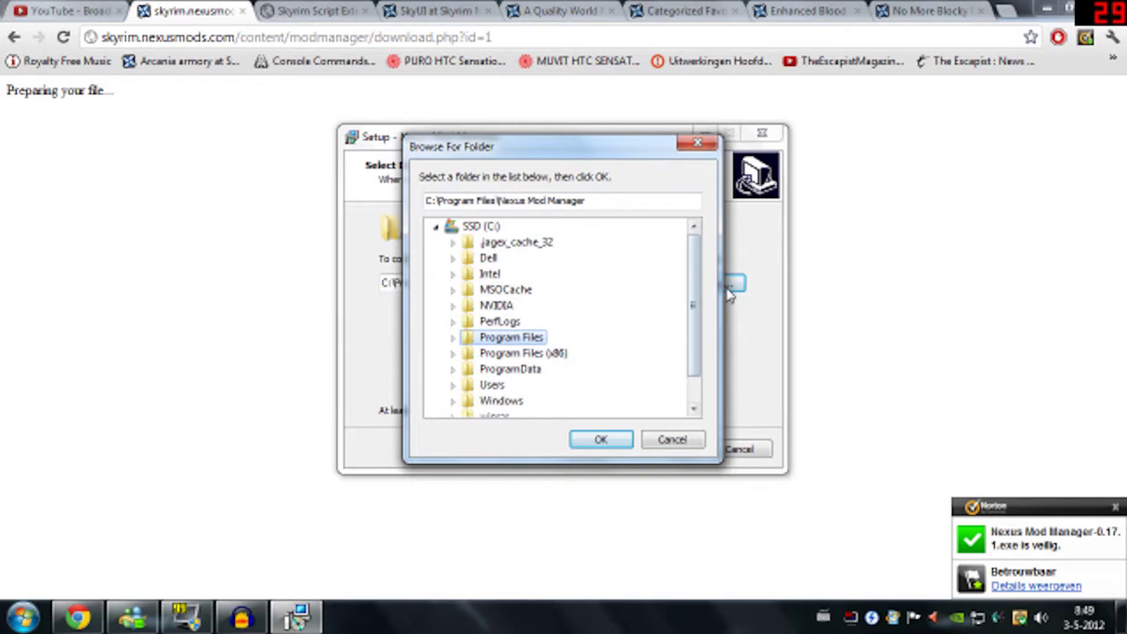
scroll(458, 366, "down", 1)
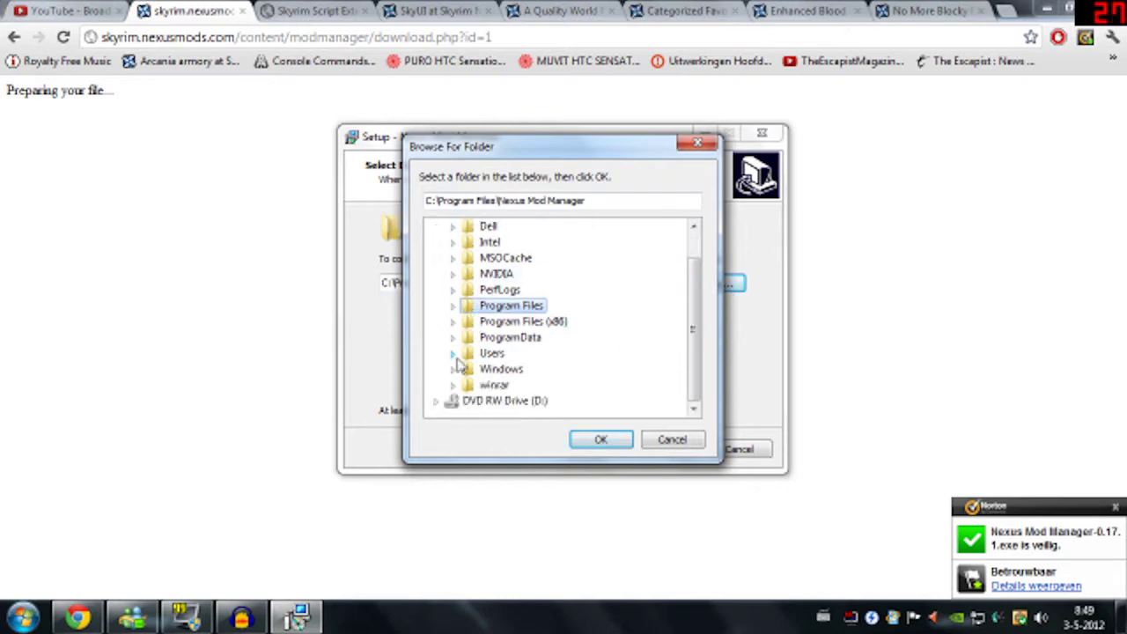
left_click(451, 354)
left_click(471, 244)
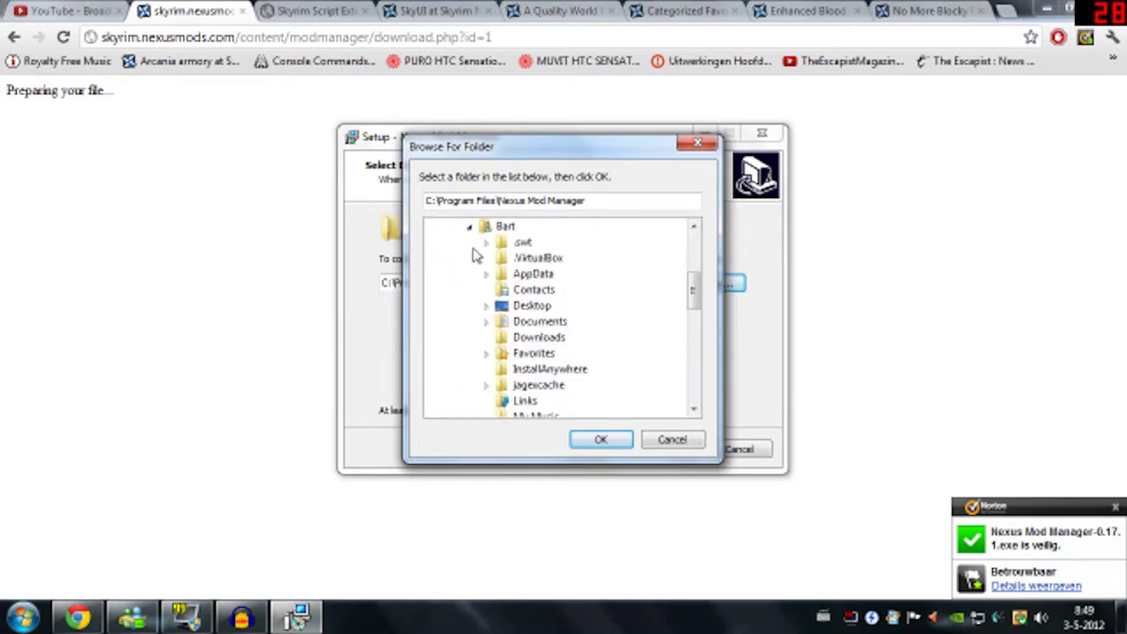
left_click(519, 322)
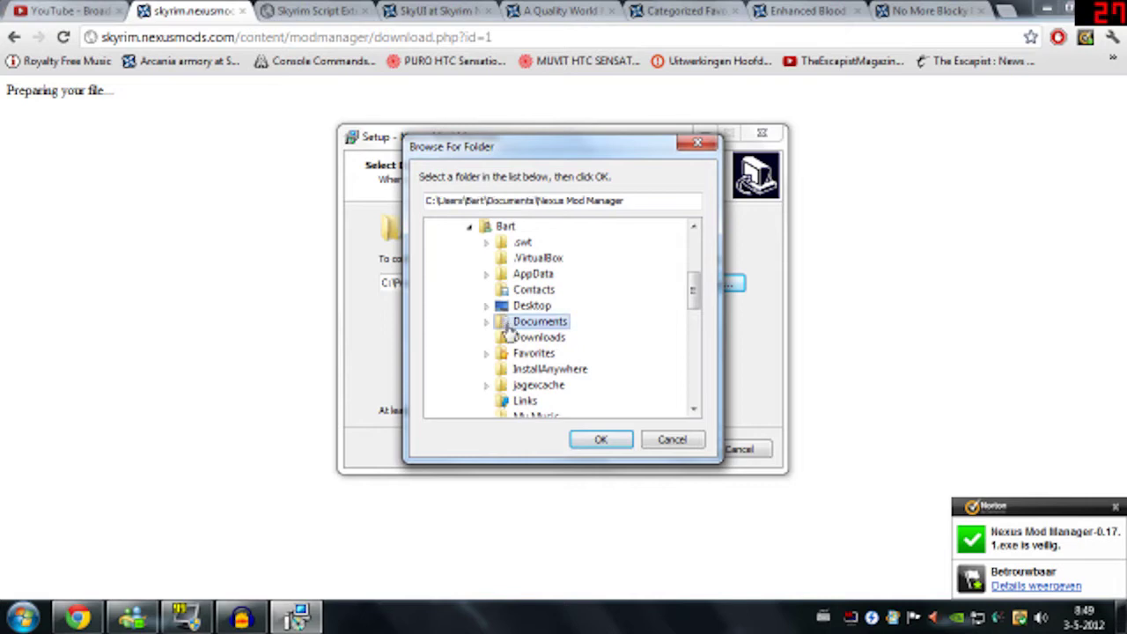
left_click(600, 440)
left_click(664, 450)
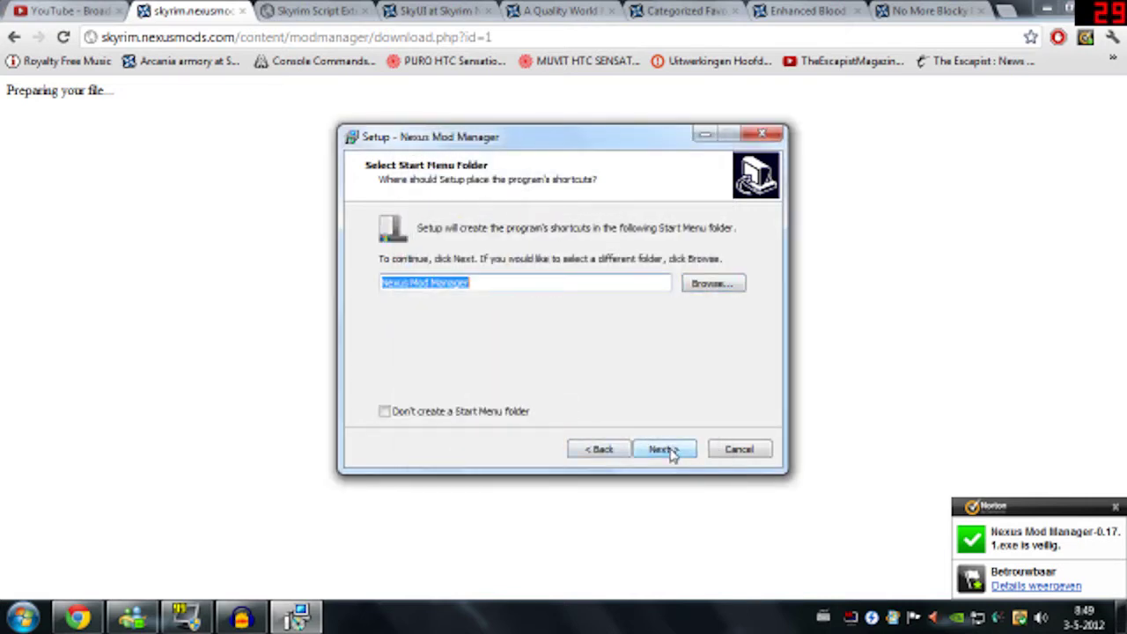
Keep the default Start Menu folder and remaining options, install Nexus Mod Manager, and finish setup with the program launched
left_click(663, 450)
left_click(667, 451)
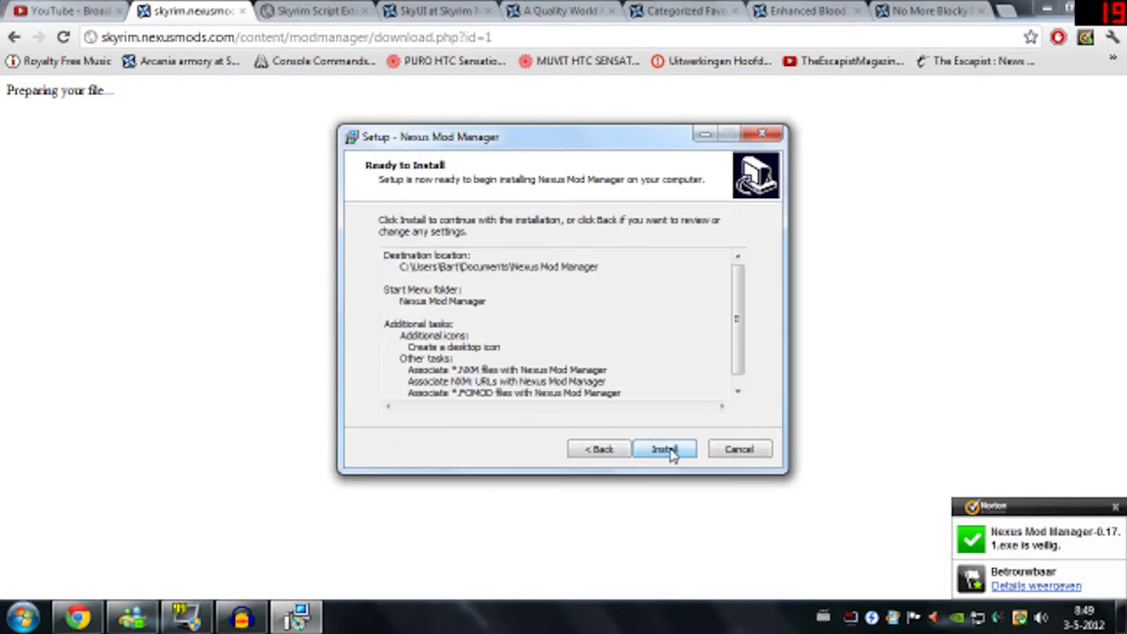
left_click(668, 451)
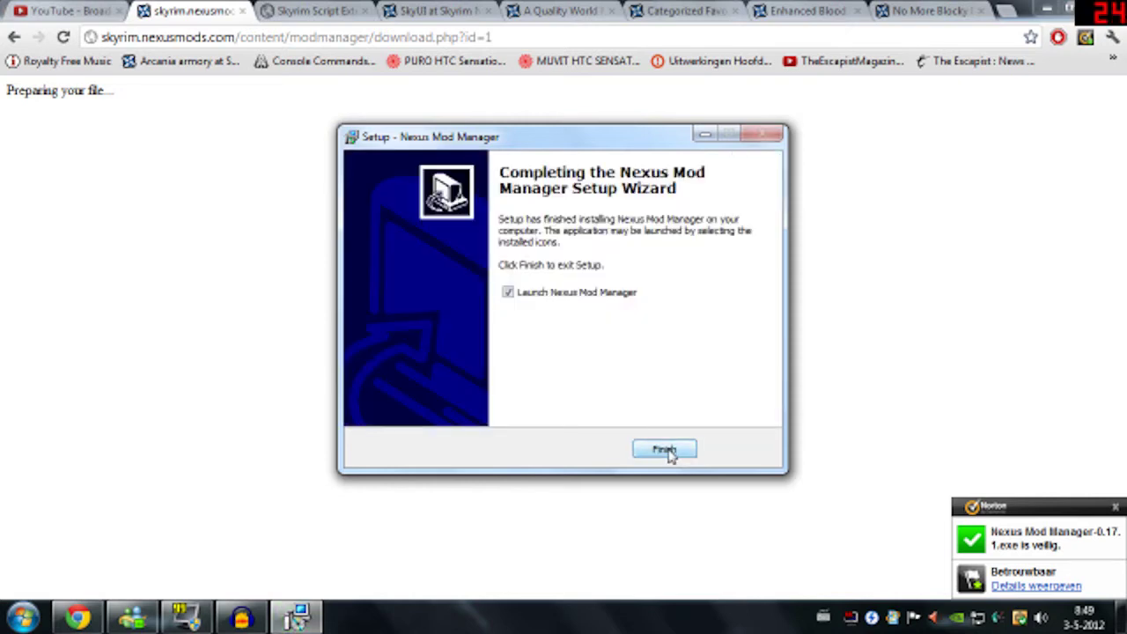
left_click(665, 450)
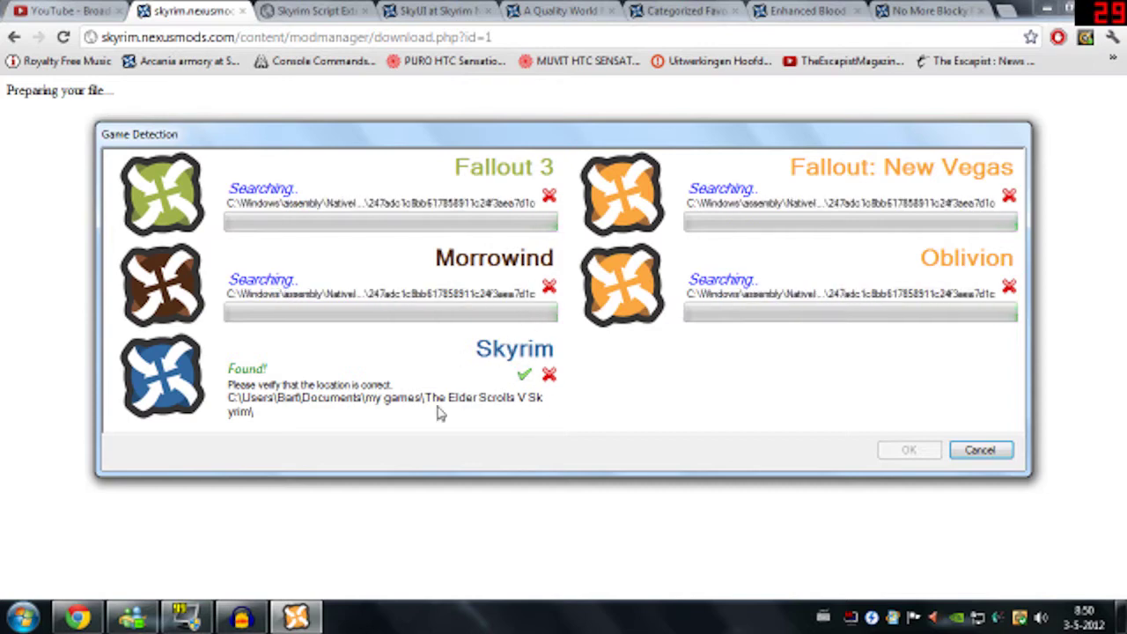
Confirm the detected Skyrim location in Documents\my games\The Elder Scrolls V Skyrim and continue the mod manager's first launch
left_click(524, 374)
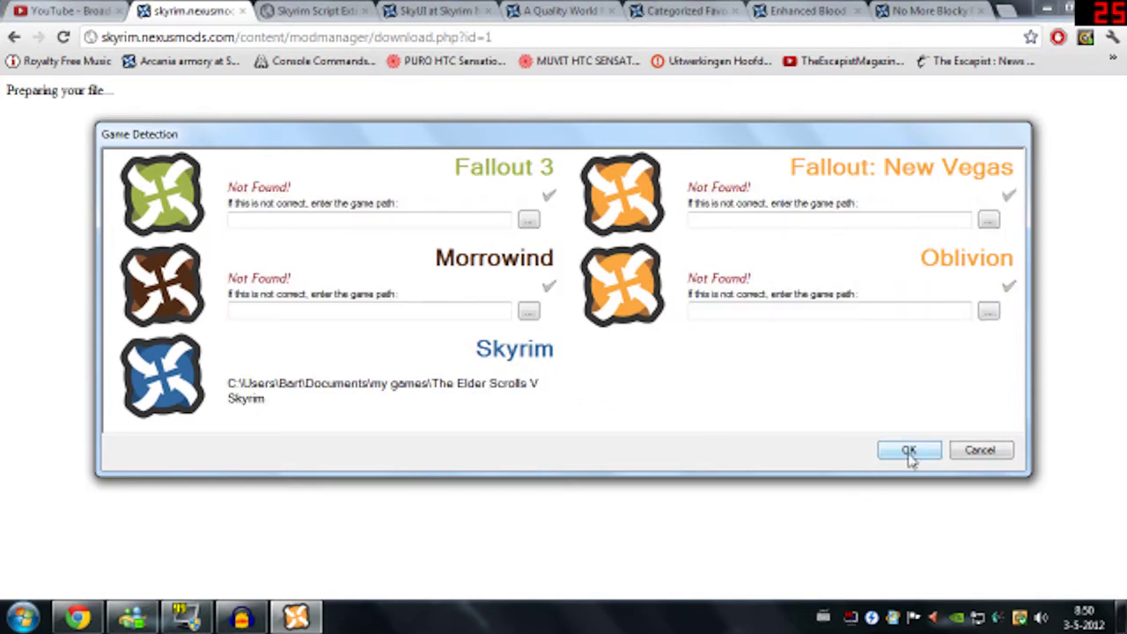
left_click(909, 451)
left_click(625, 360)
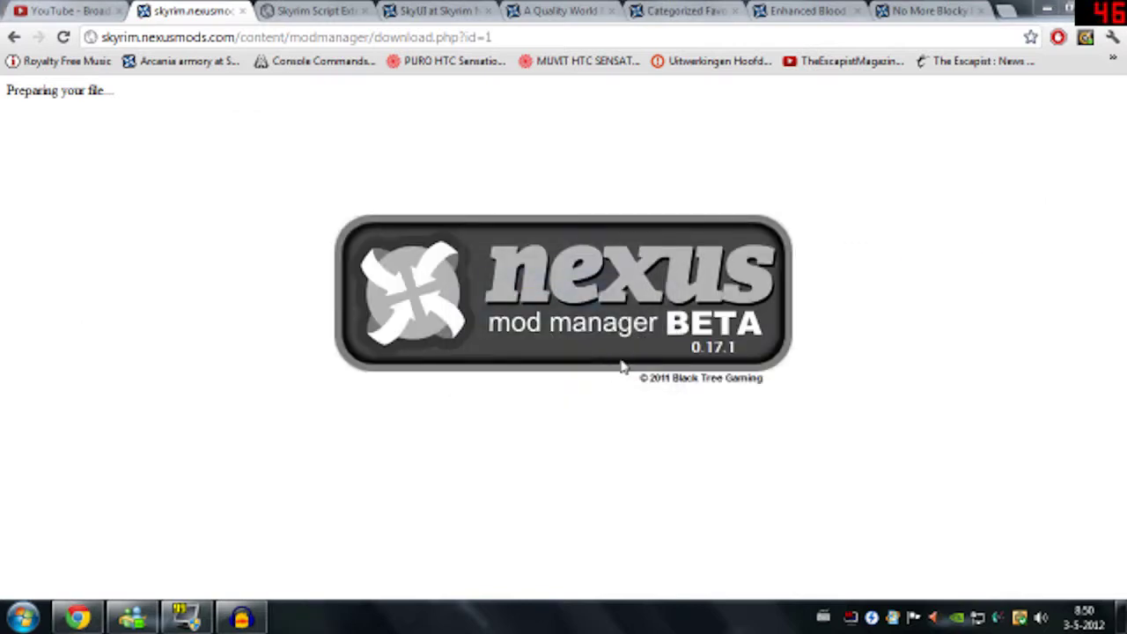
left_click(652, 436)
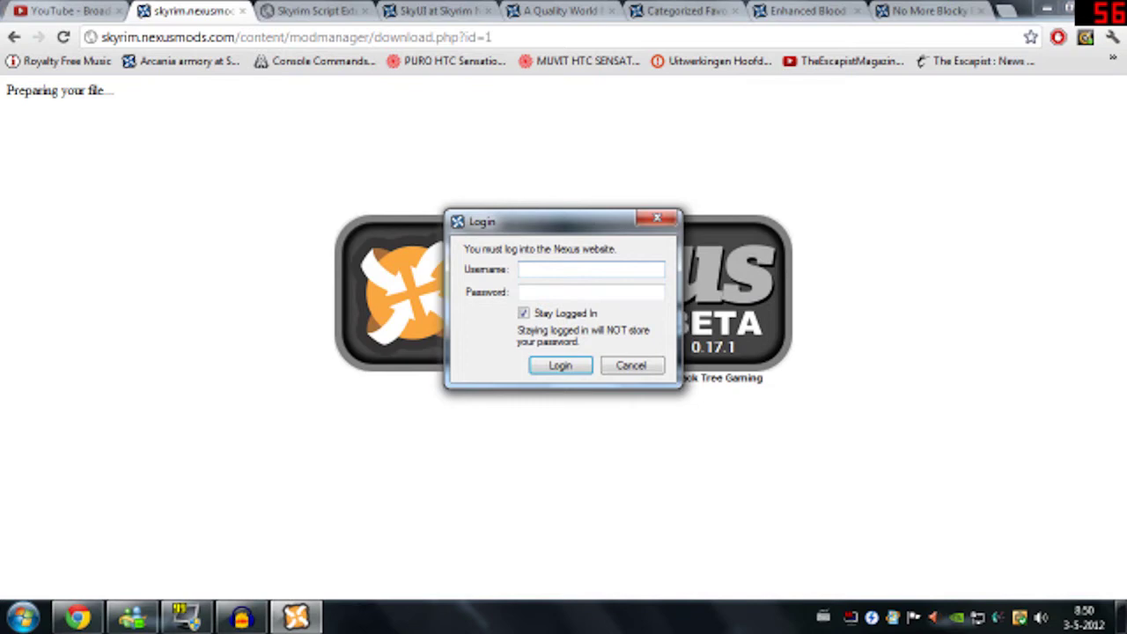
Log into the Nexus website with the account username and password, keeping Stay Logged In enabled
type("superd")
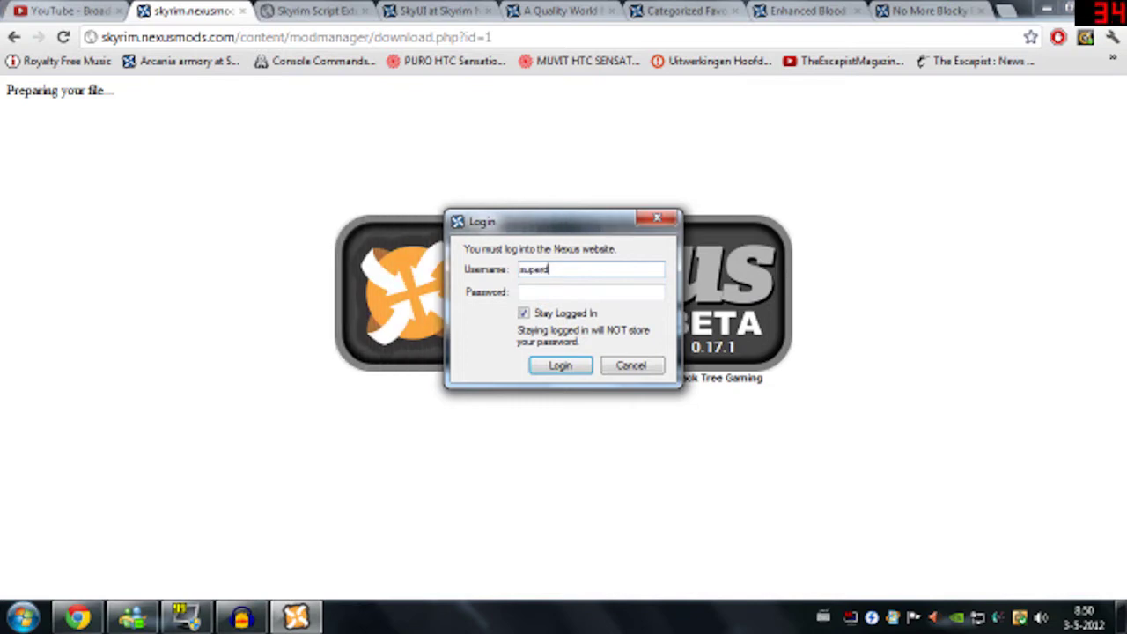
type("ogmeatmeat")
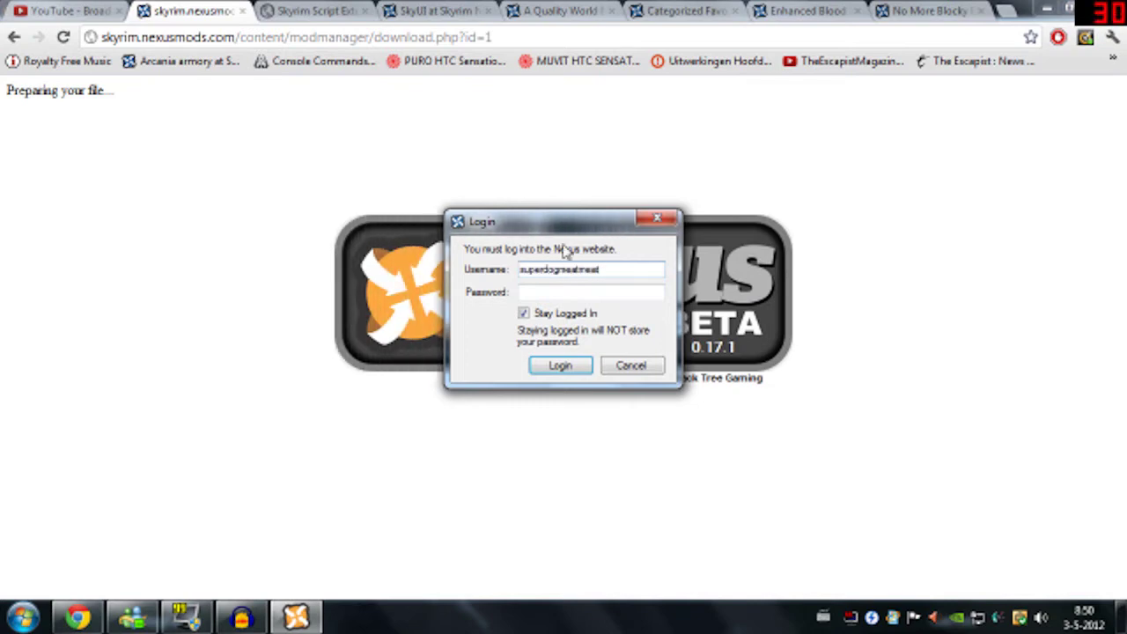
key("Tab")
type("*********")
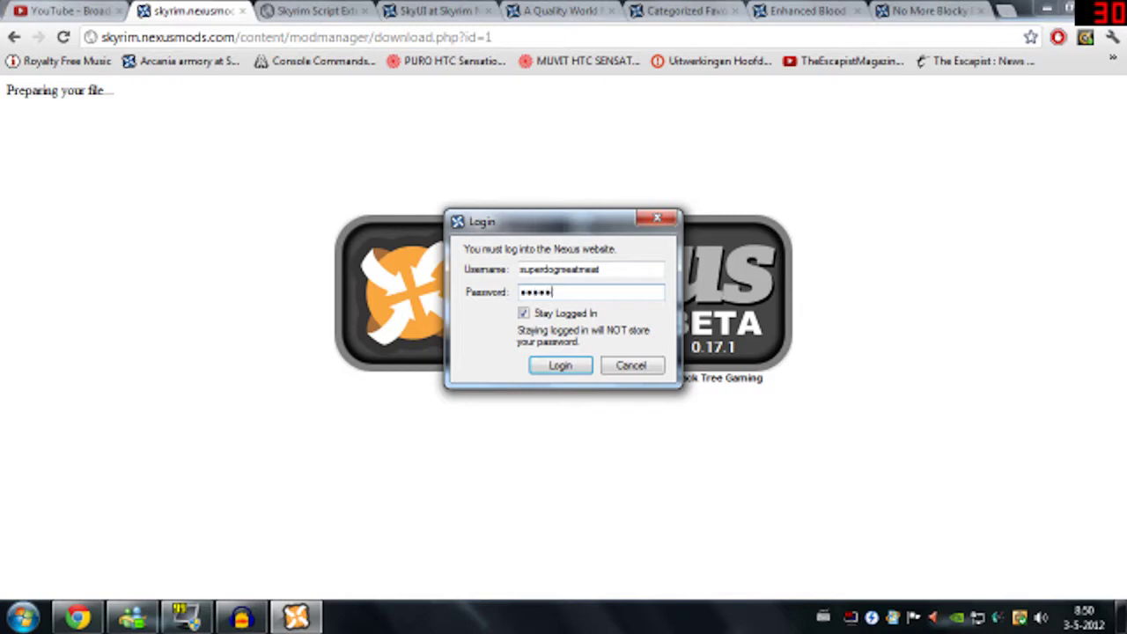
type("****")
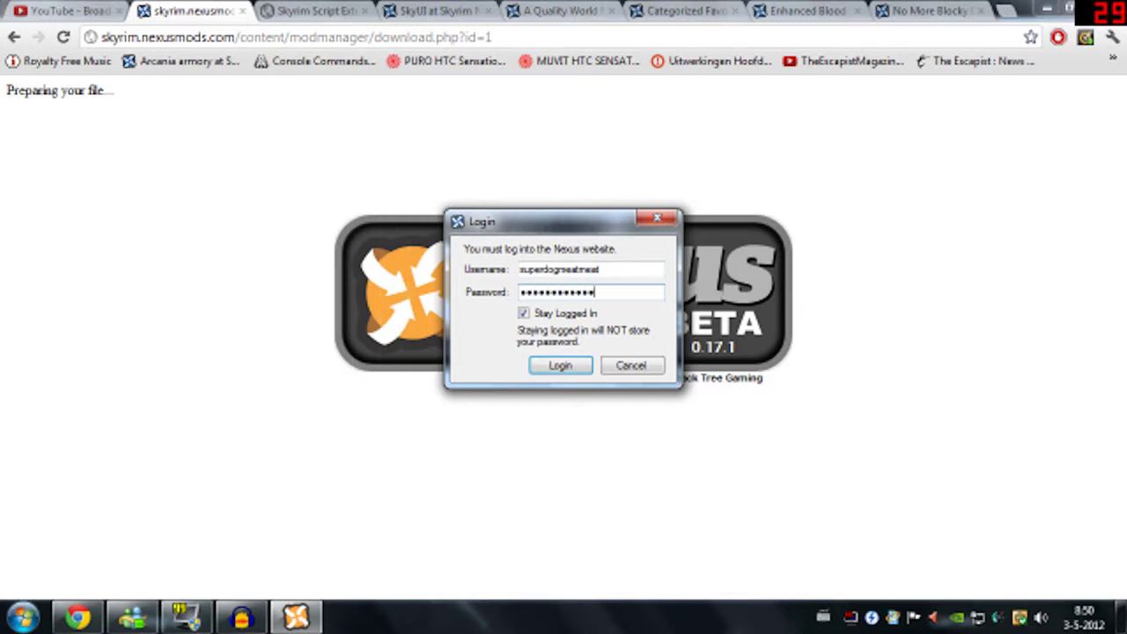
key("Return")
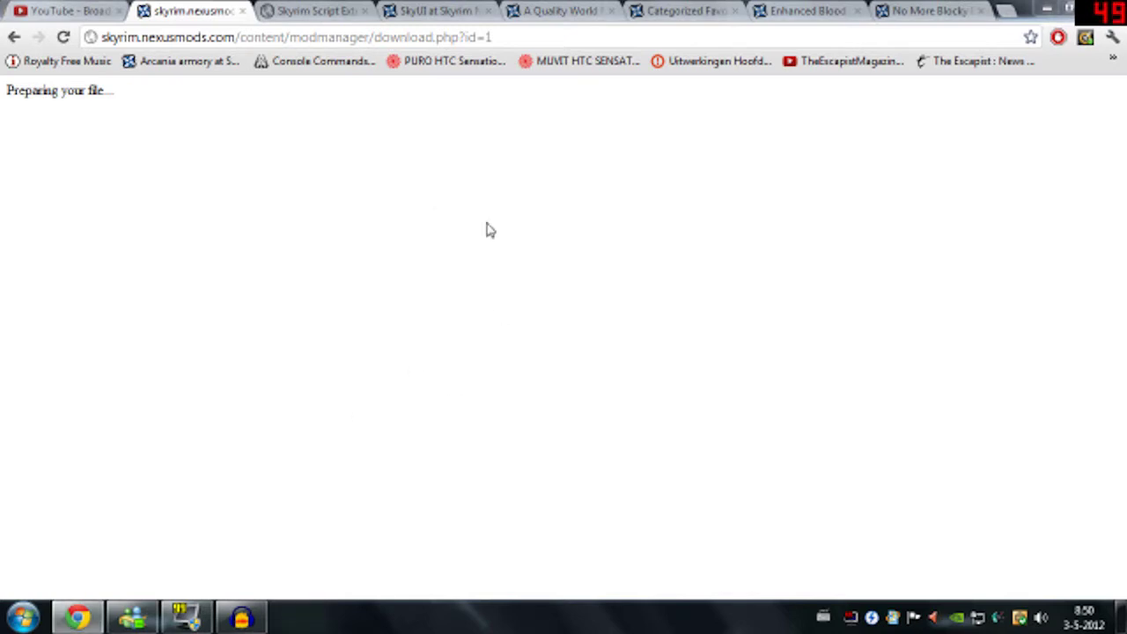
View the Plugins list in Nexus Mod Manager, and return to the Mods list
left_click(219, 185)
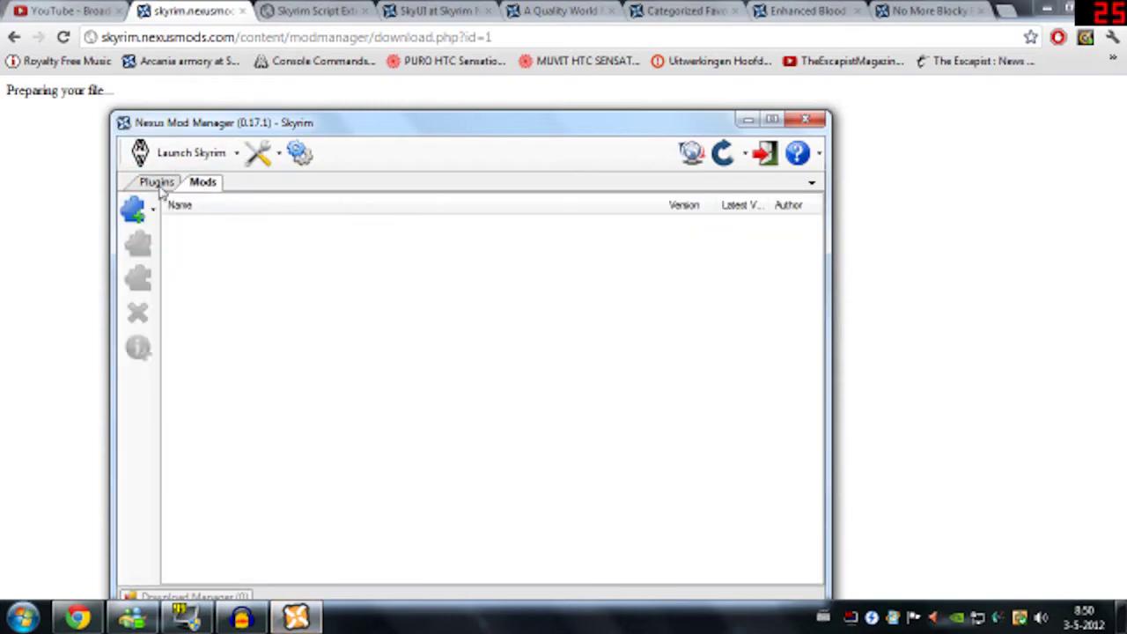
left_click(155, 182)
left_click(200, 182)
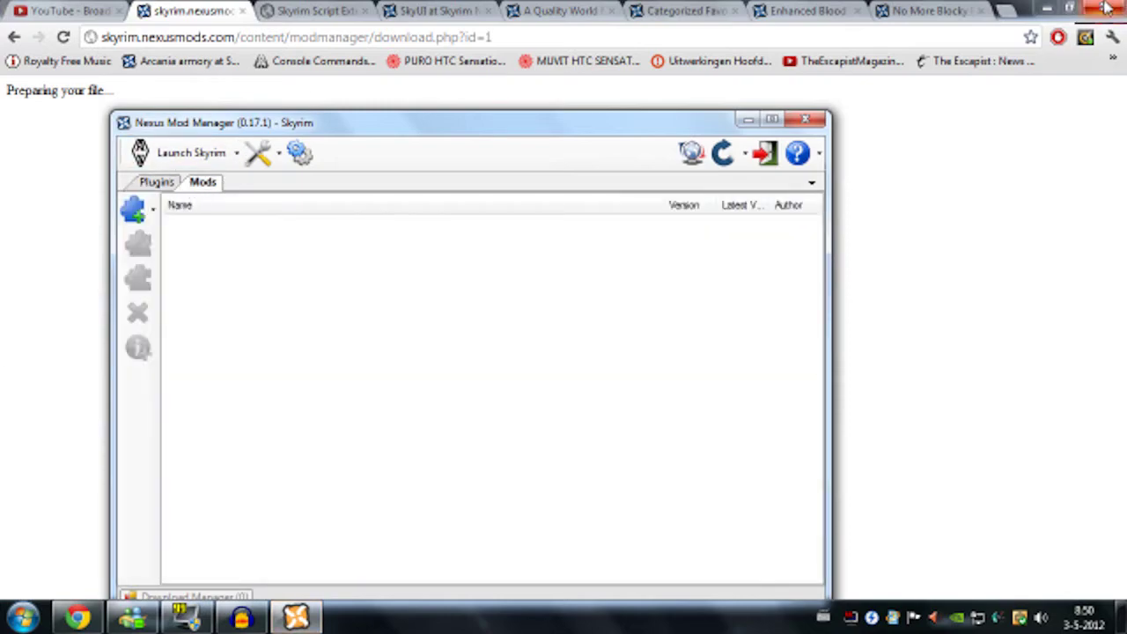
Minimize the open windows and move the Nexus Mod Manager desktop shortcut below the CamStudio shortcut
left_click(1045, 12)
left_click(1041, 12)
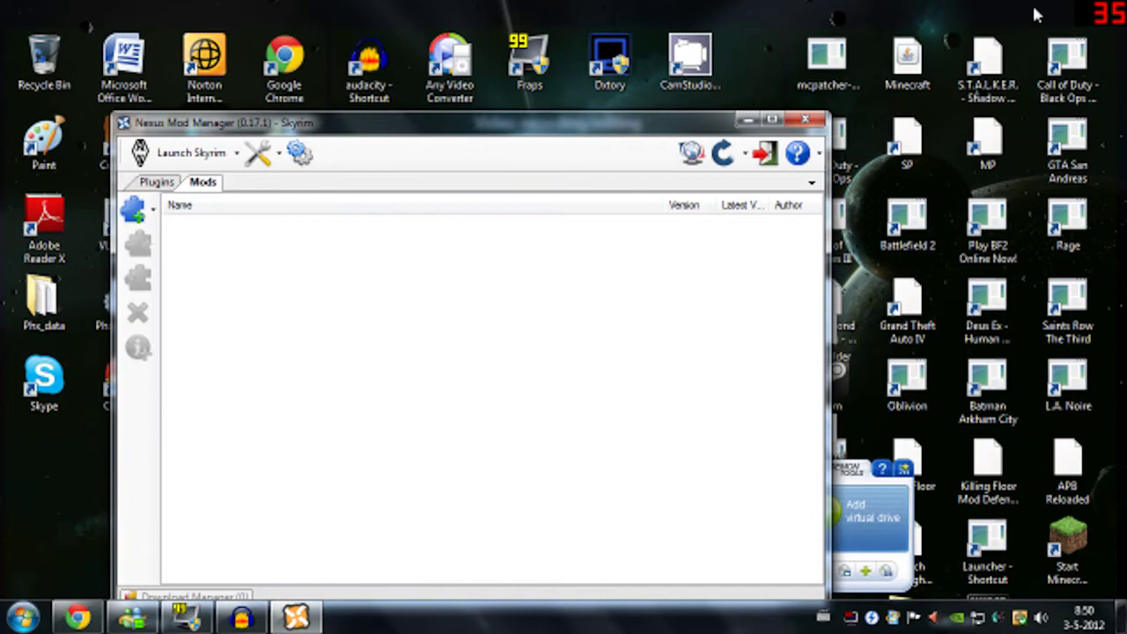
left_click(743, 119)
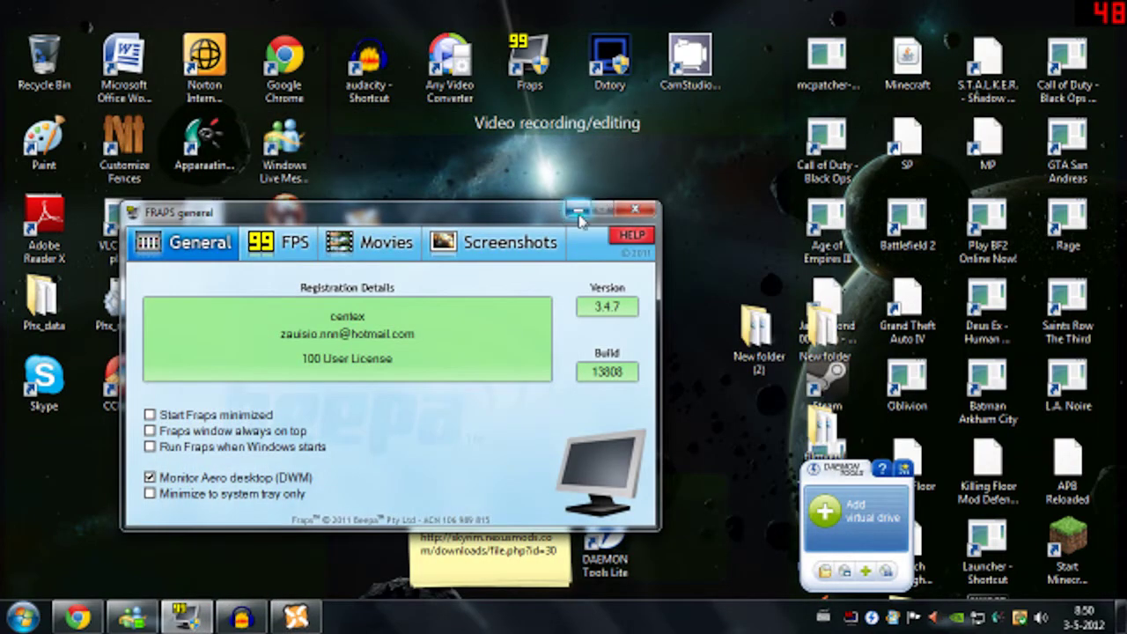
left_click(580, 212)
left_click_drag(361, 231, 704, 168)
Switch to Chrome and download the current SKSE release build, skse_1_04_15.7z, from the Skyrim Script Extender page
left_click(78, 616)
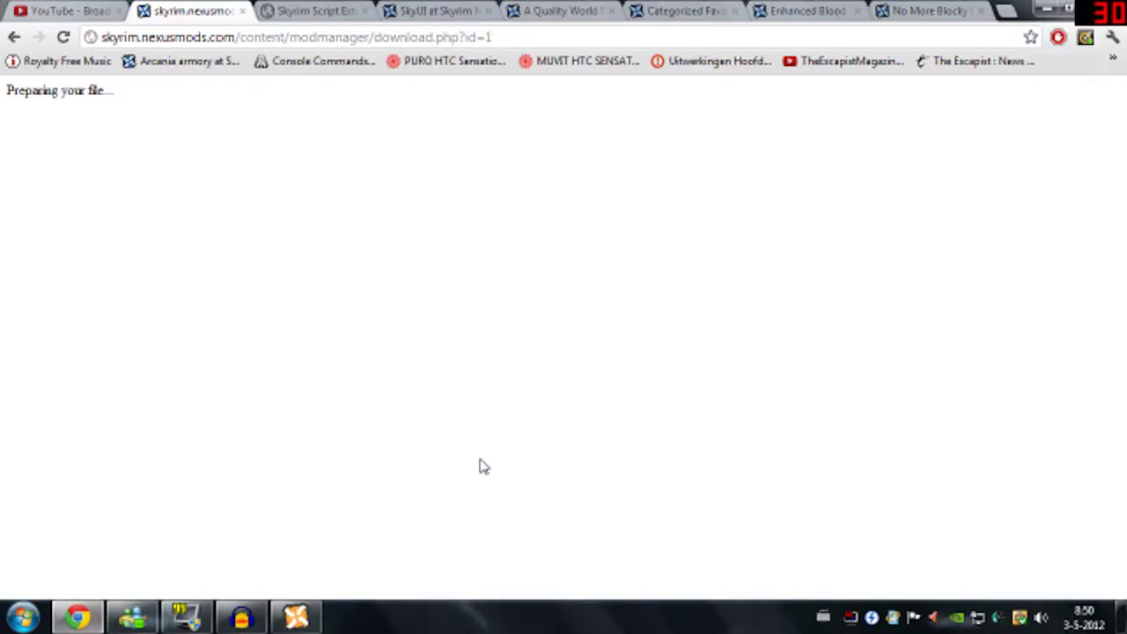
left_click(301, 9)
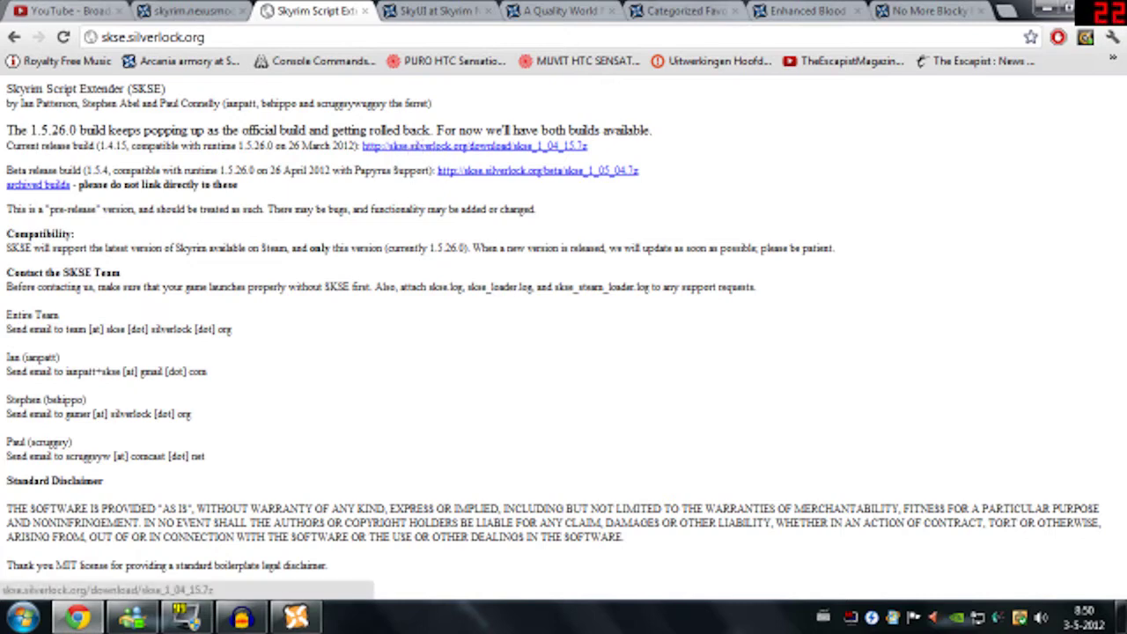
left_click(459, 148)
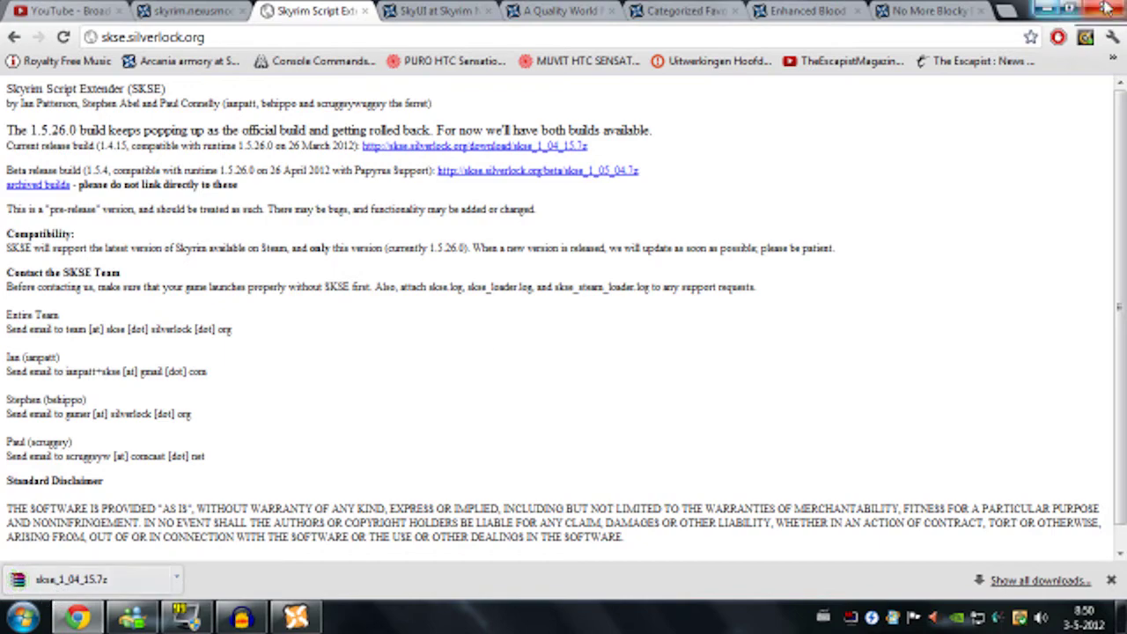
Open the downloaded skse_1_04_15.7z archive in WinRAR and minimize Chrome to reveal it
left_click(1043, 9)
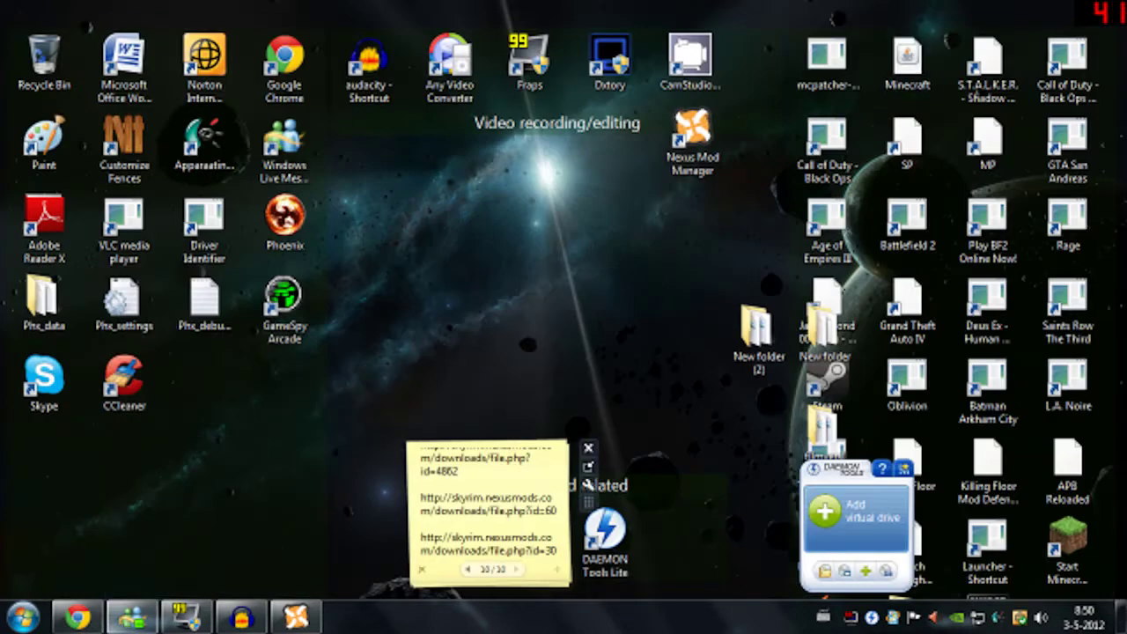
left_click(77, 616)
left_click(93, 584)
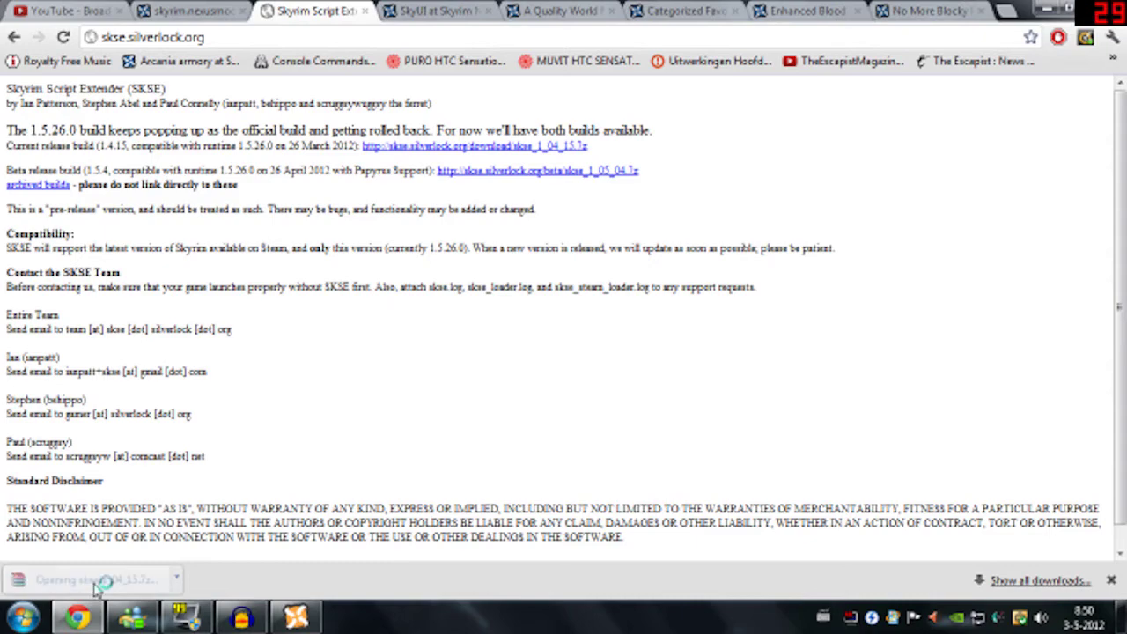
left_click(1052, 9)
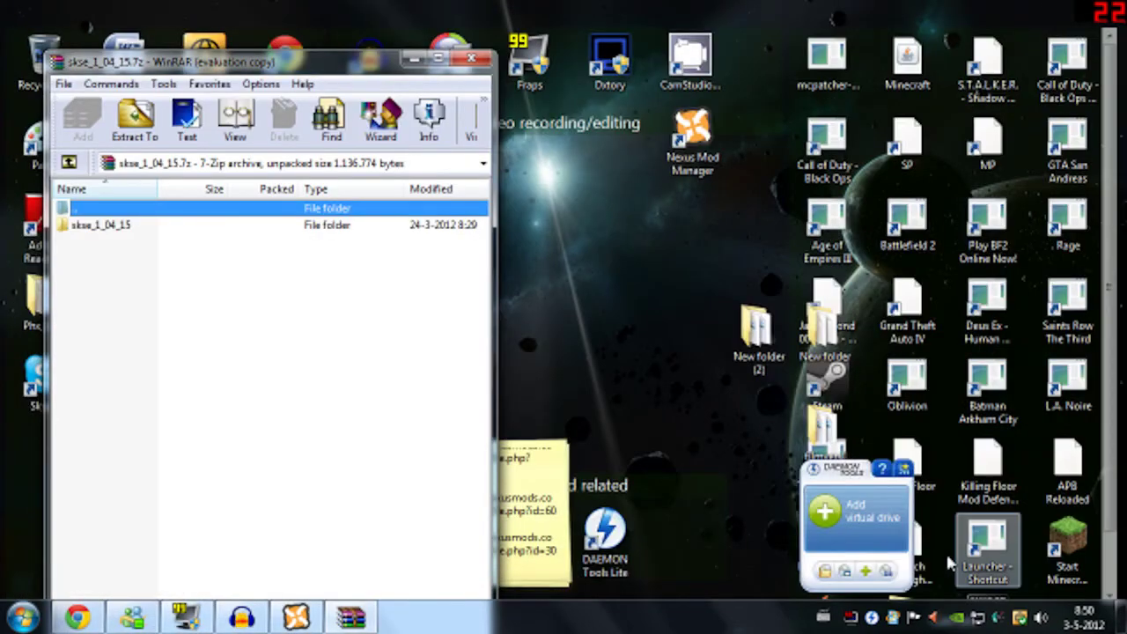
Search the computer for "skyrim" and open the The Elder Scrolls V Skyrim folder inside Documents\my games
key("super")
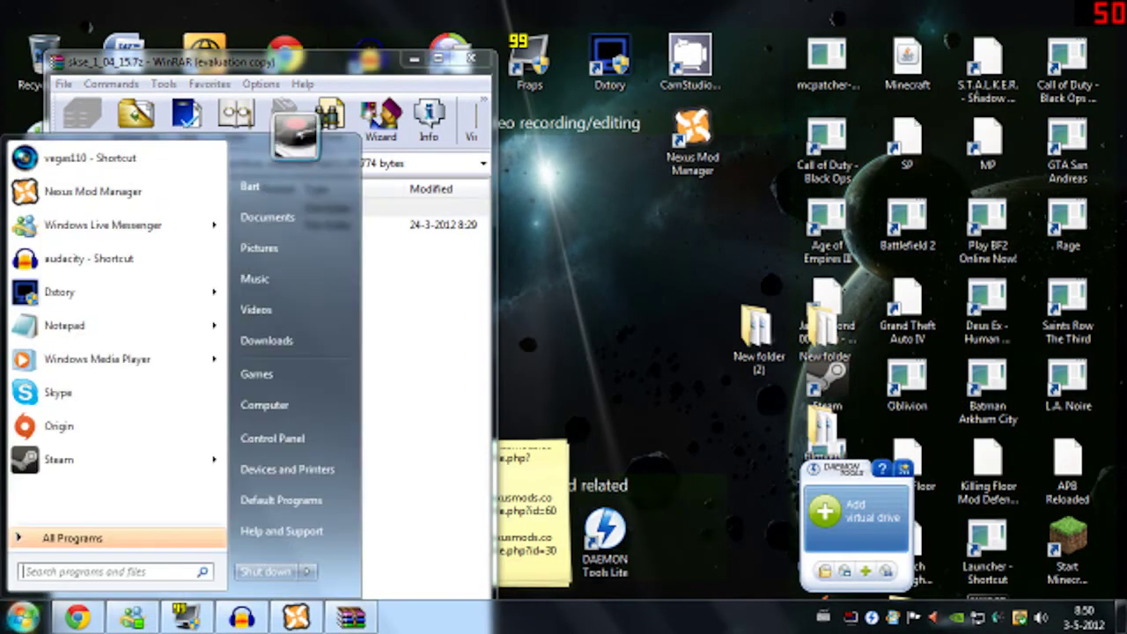
type("skyrim")
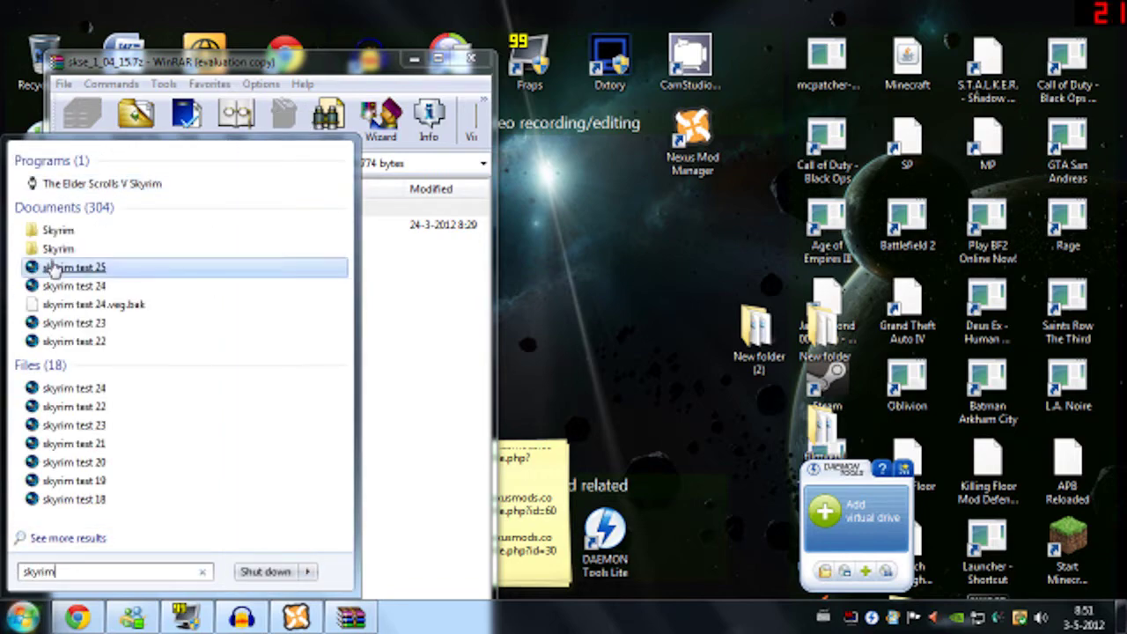
left_click(62, 230)
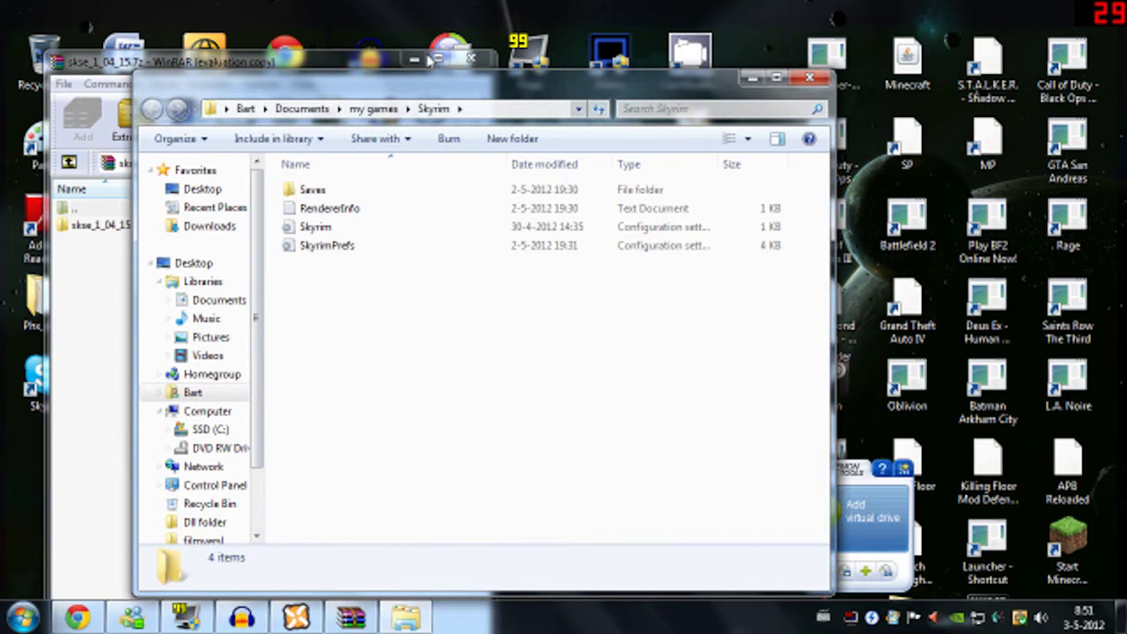
left_click(373, 108)
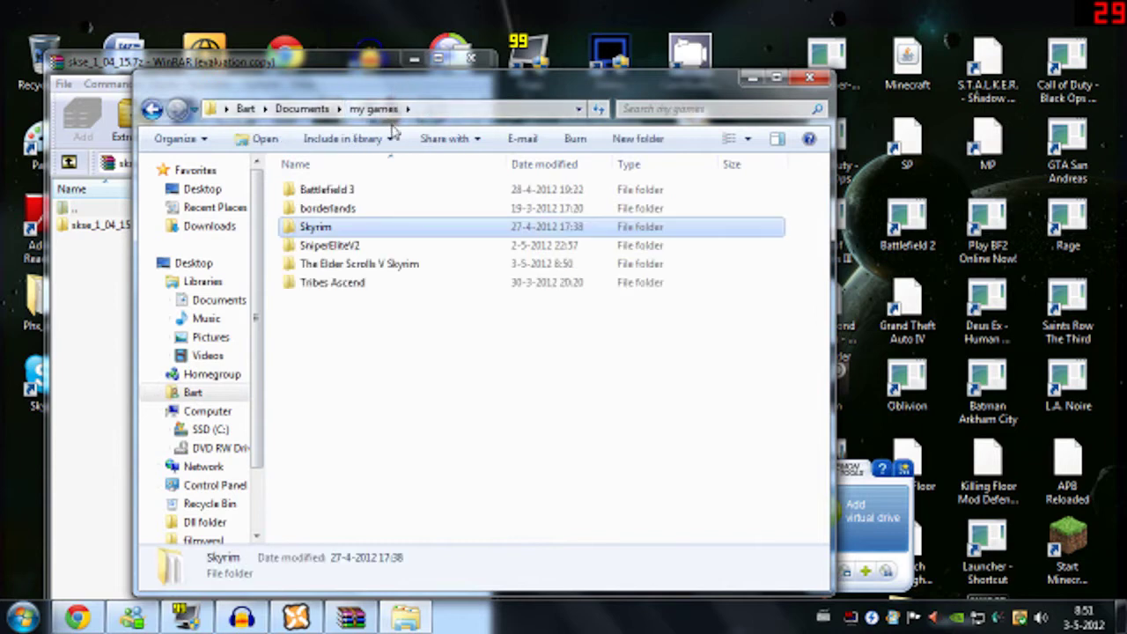
double_click(332, 265)
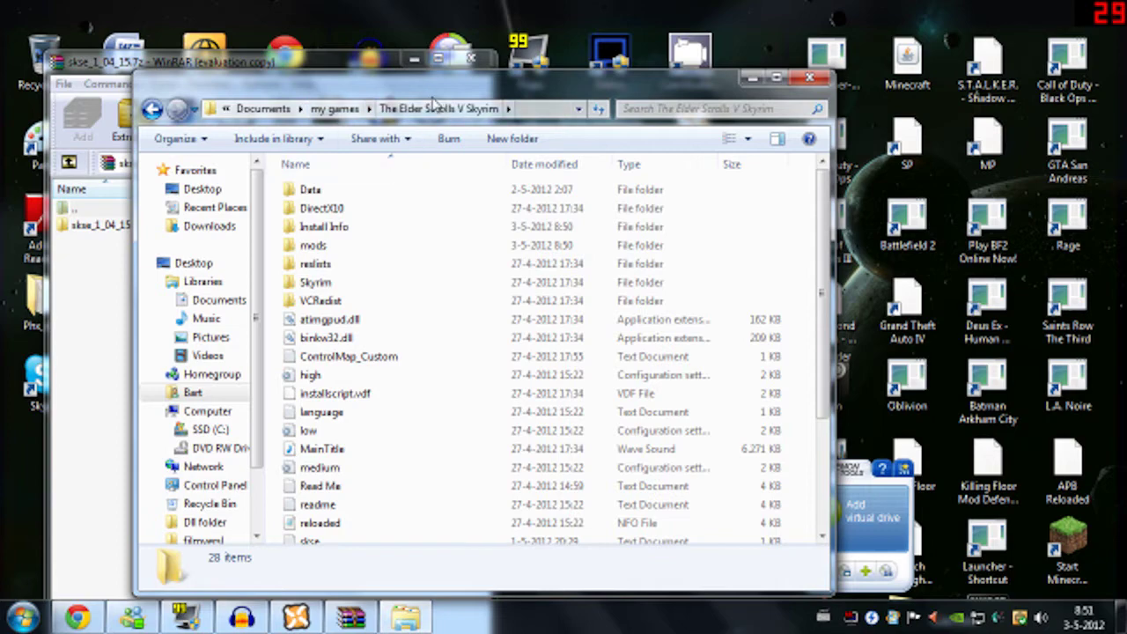
left_click(22, 616)
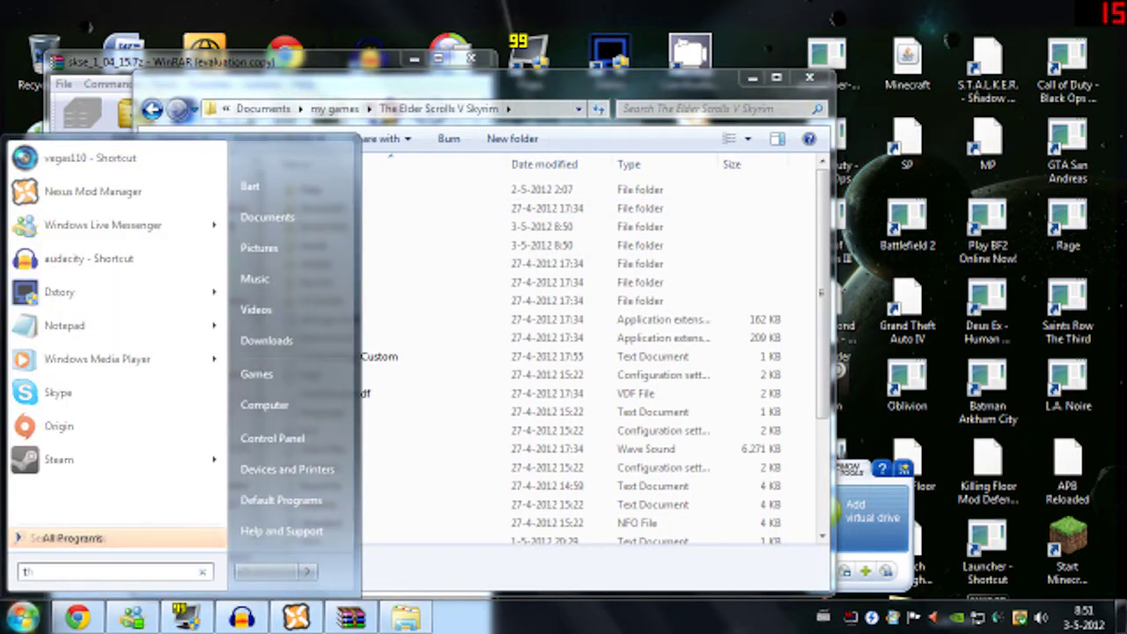
type("th")
key("BackSpace")
key("BackSpace")
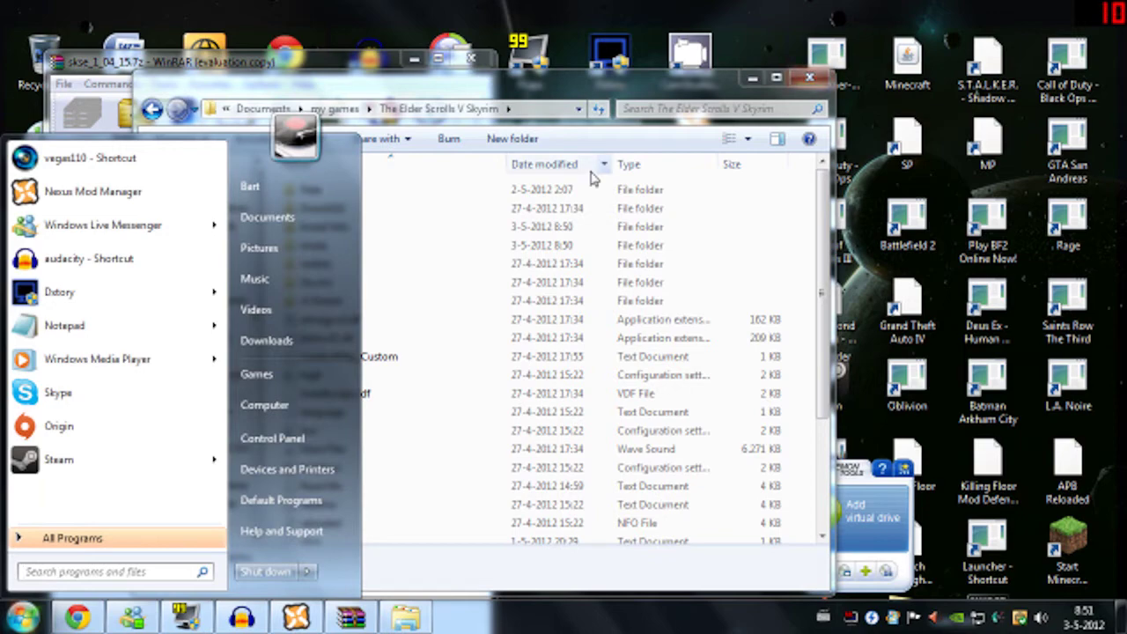
left_click(493, 211)
Place the game folder window beside the WinRAR window and open the archive's skse_1_04_15 folder
left_click_drag(559, 88, 927, 86)
left_click(97, 225)
double_click(97, 226)
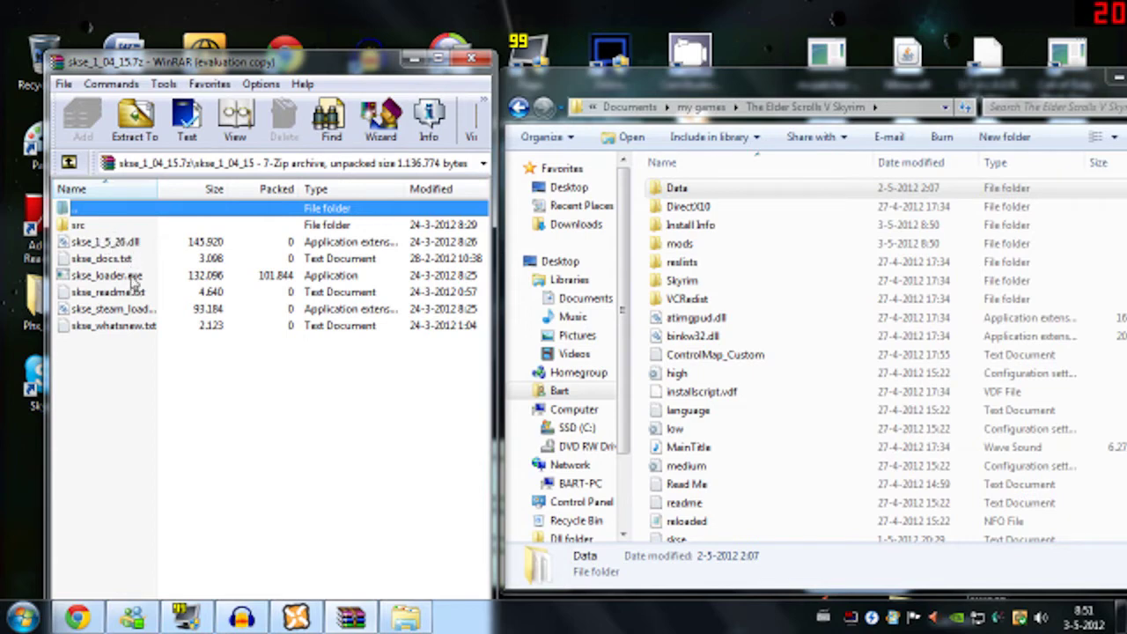
Look inside the archive's src folder and return to the skse_1_04_15 folder
left_click(103, 259)
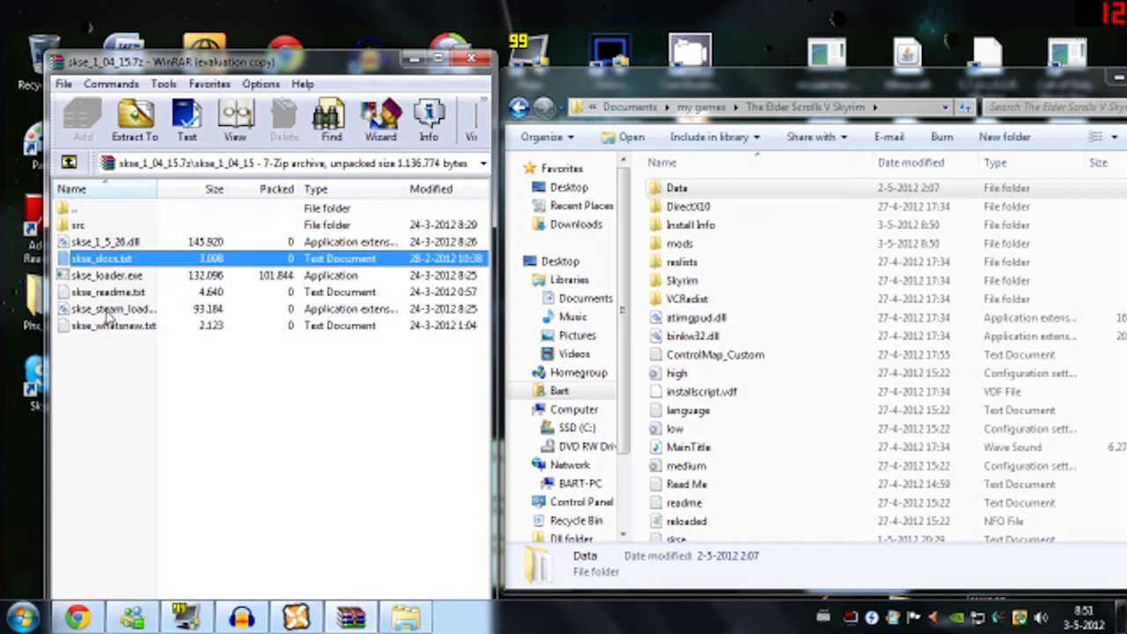
double_click(95, 226)
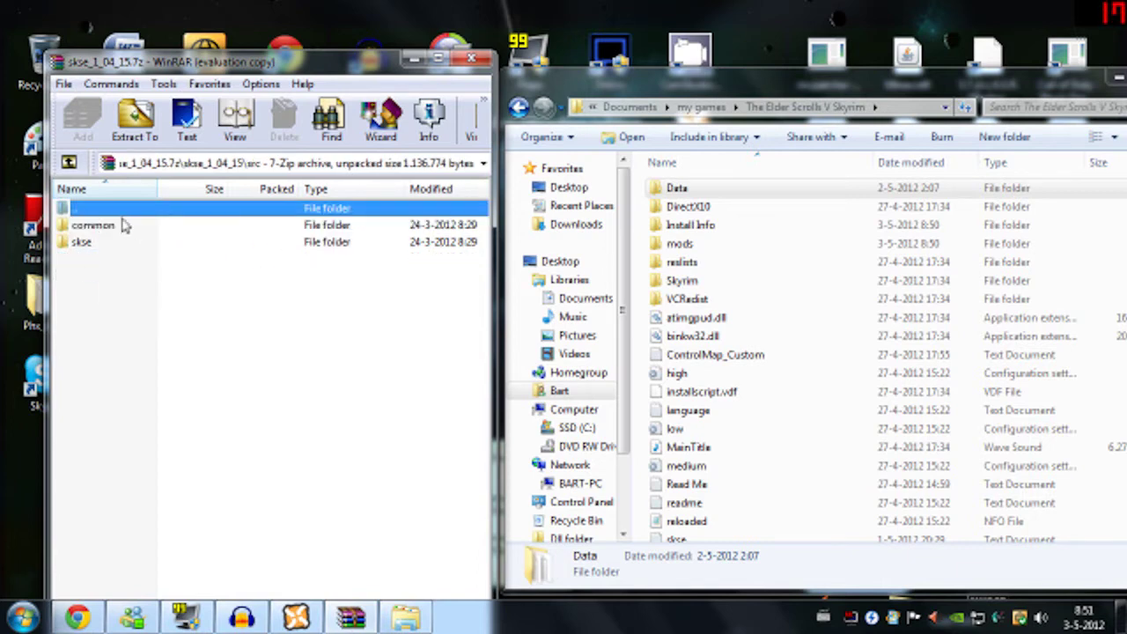
double_click(121, 214)
Extract skse_1_5_26.dll and skse_loader.exe from the archive into the The Elder Scrolls V Skyrim folder
left_click(126, 245)
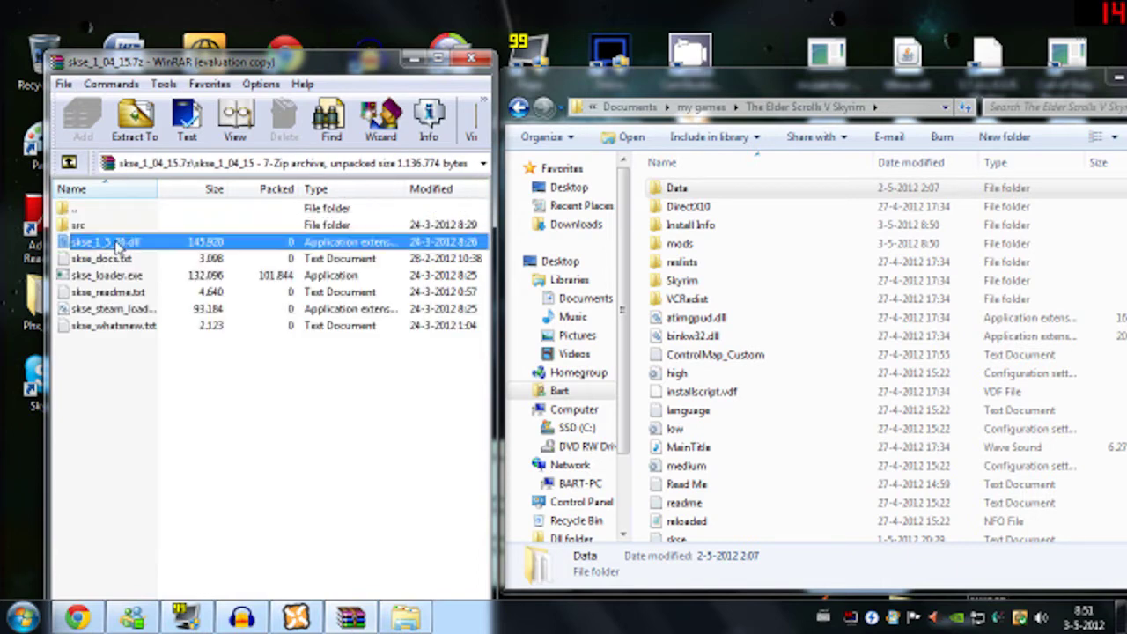
left_click_drag(1082, 348, 1083, 348)
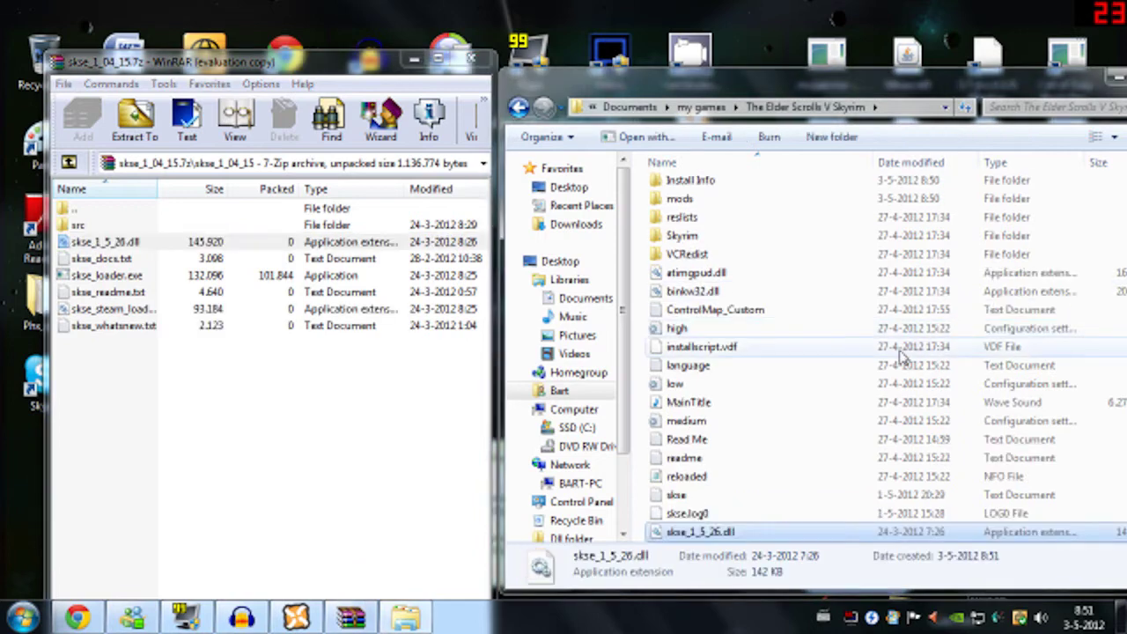
left_click(106, 276)
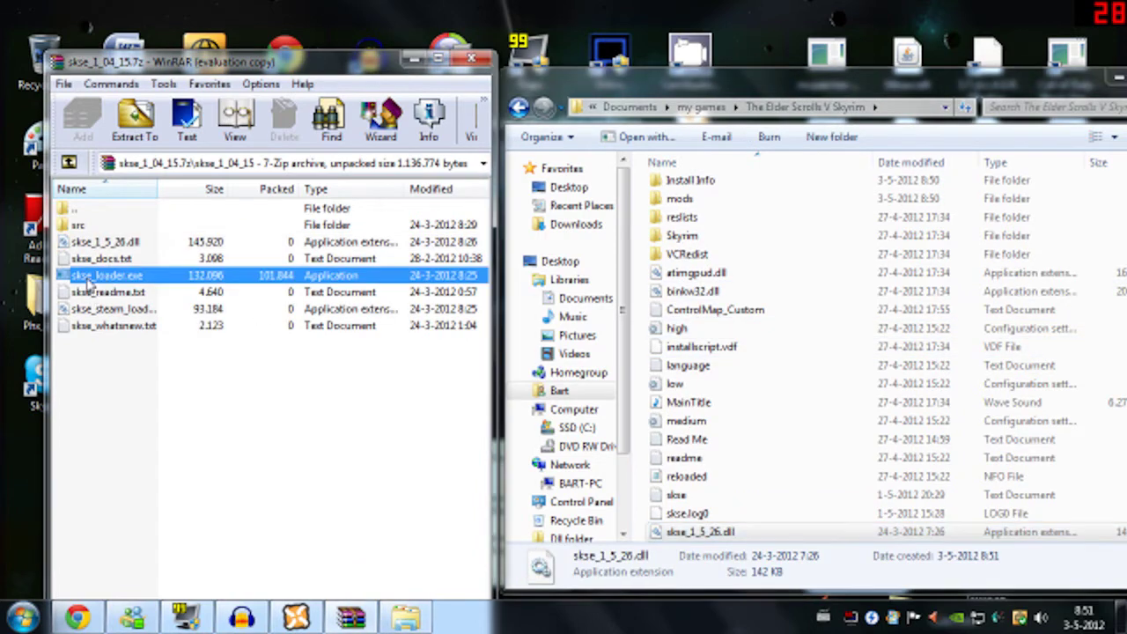
left_click_drag(1108, 333, 1107, 333)
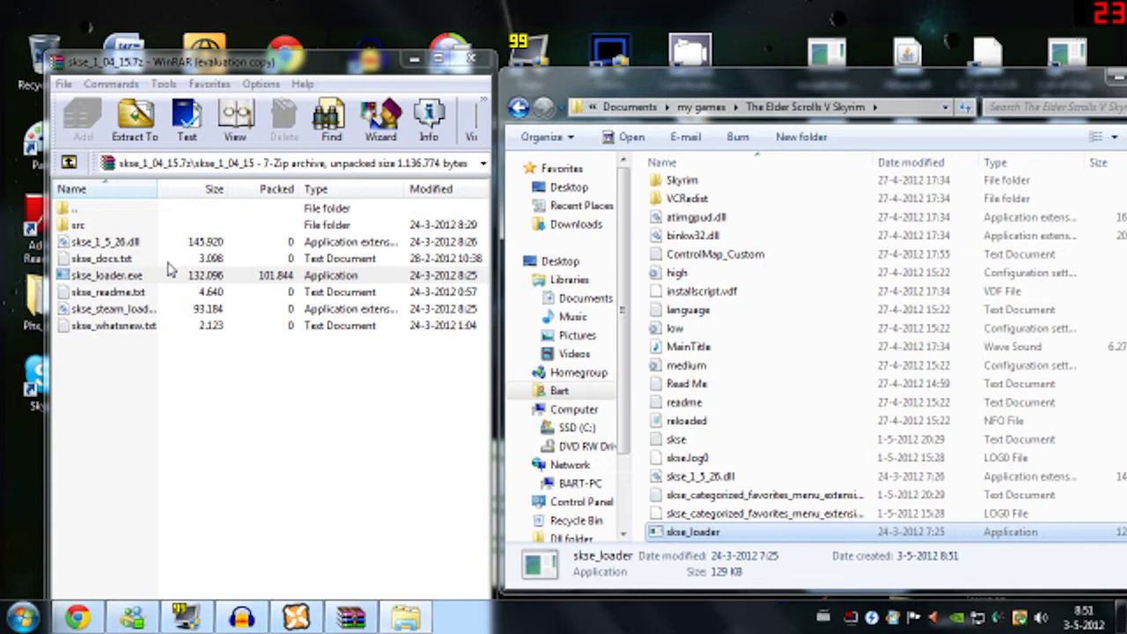
Extract skse_steam_loader.dll from the archive into the The Elder Scrolls V Skyrim folder, then close the archive and folder windows
left_click(125, 310)
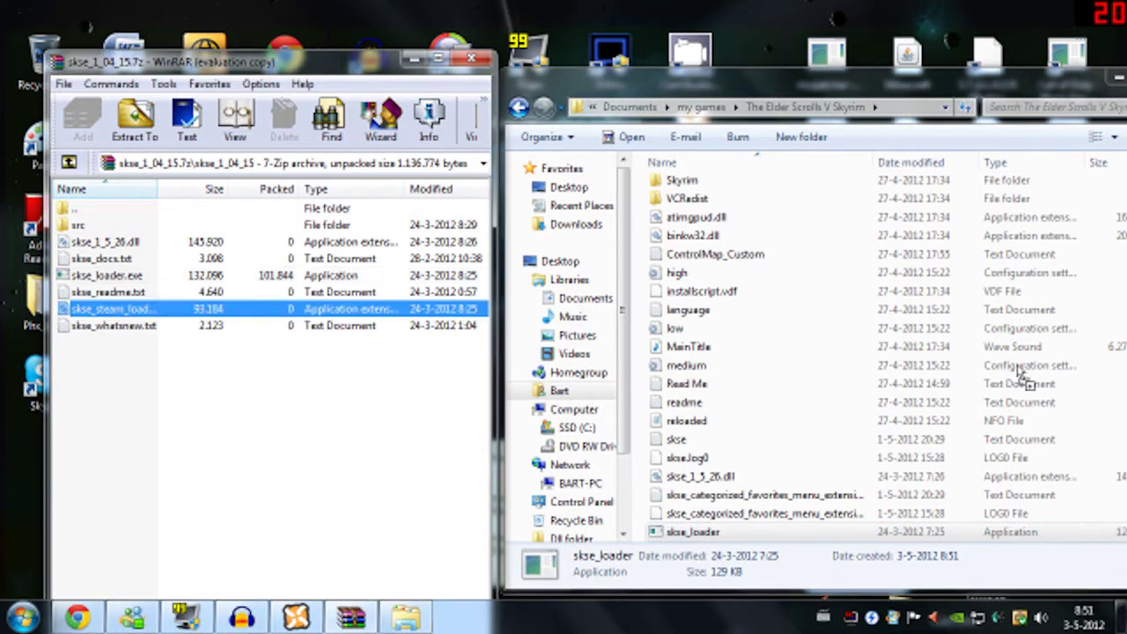
left_click_drag(1108, 380, 1108, 380)
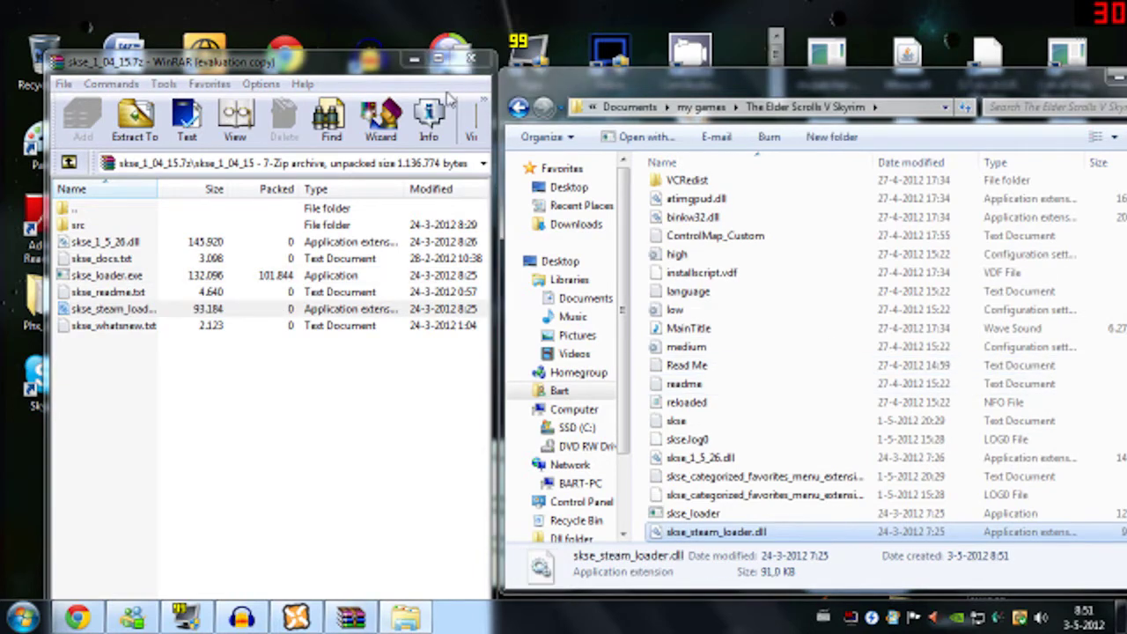
left_click(476, 60)
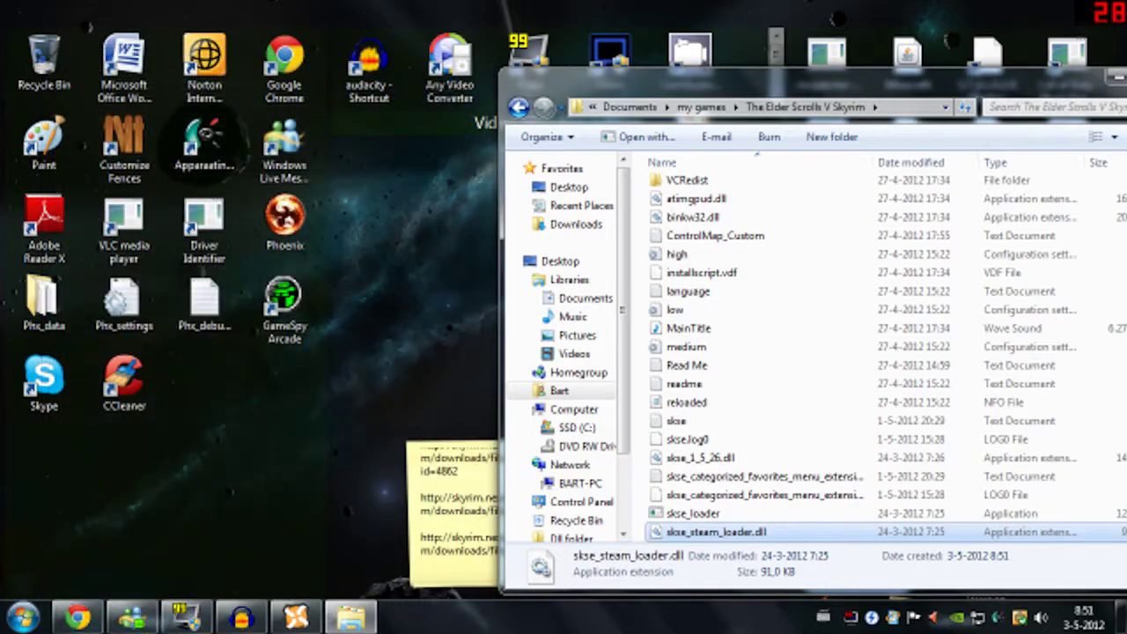
left_click_drag(1078, 93, 839, 38)
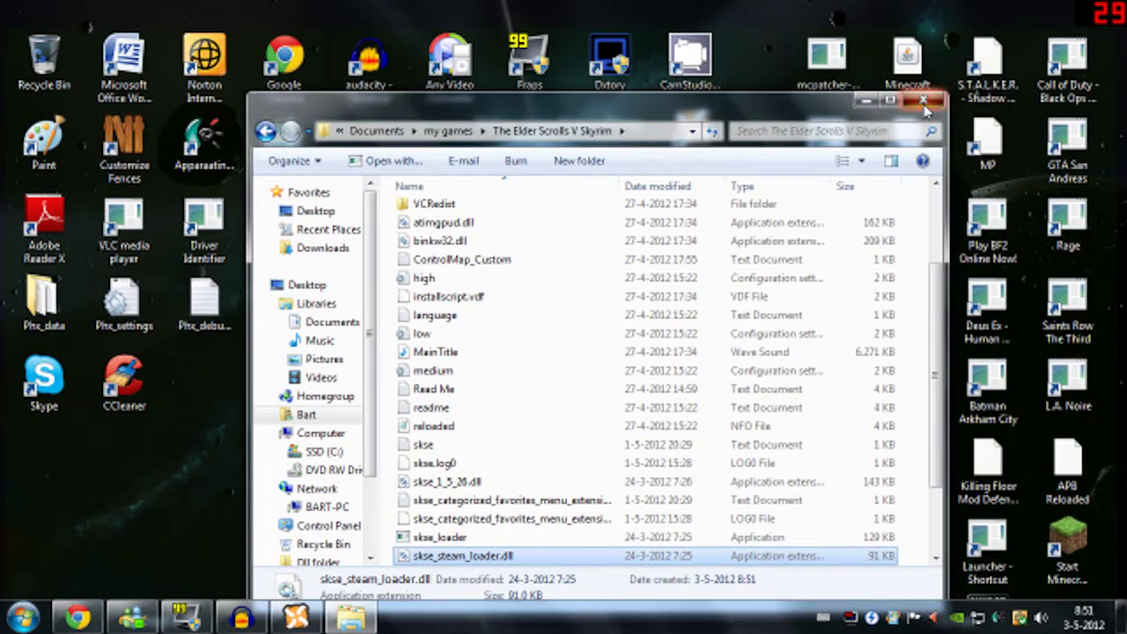
left_click(872, 24)
Switch to Chrome and send the main file SkyUI_2_2 from the SkyUI mod page to Nexus Mod Manager for download
left_click(77, 617)
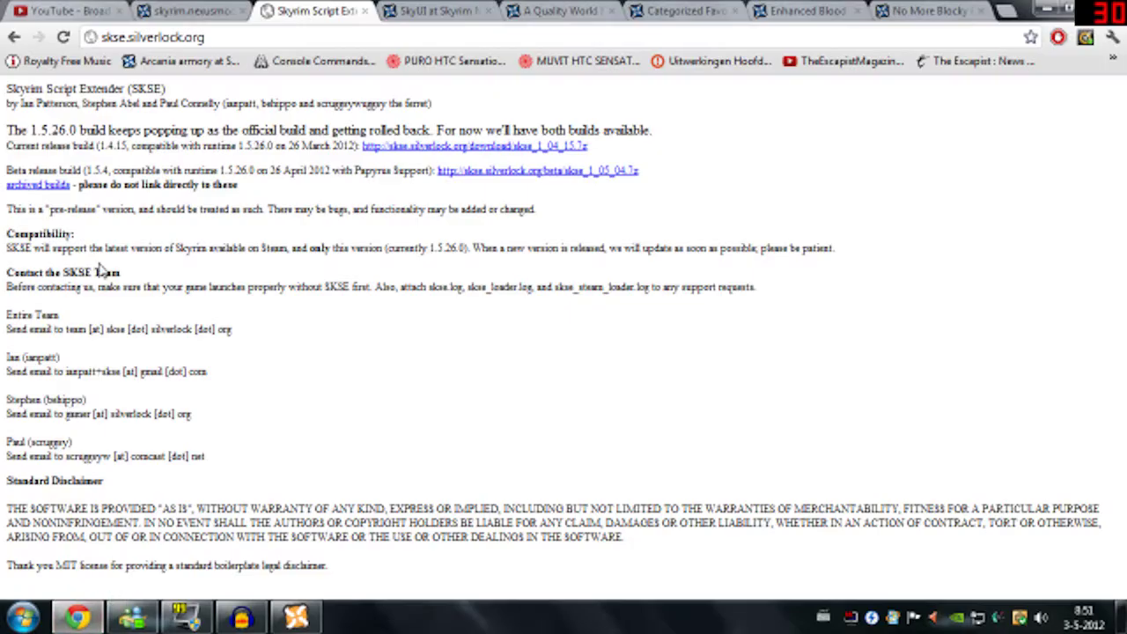
left_click(431, 10)
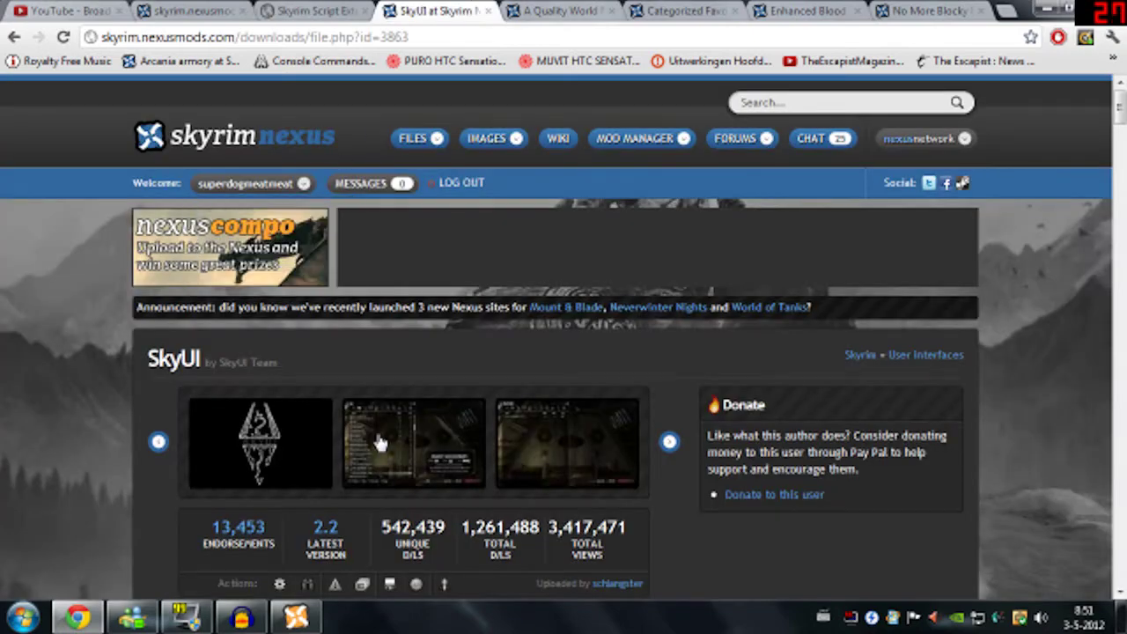
scroll(466, 484, "down", 2)
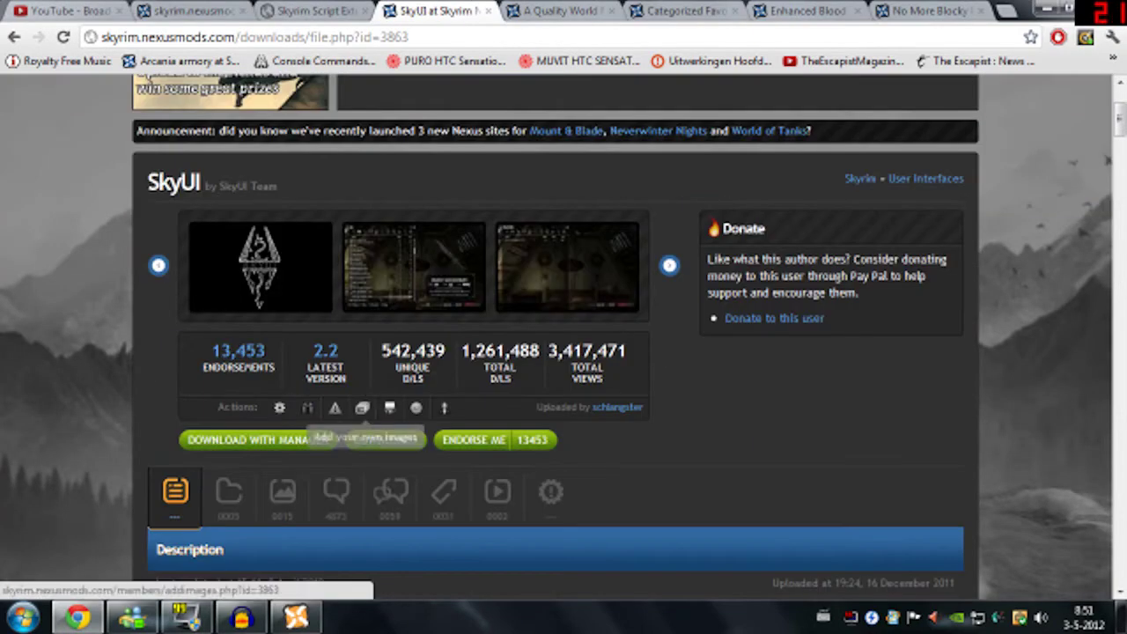
left_click(366, 441)
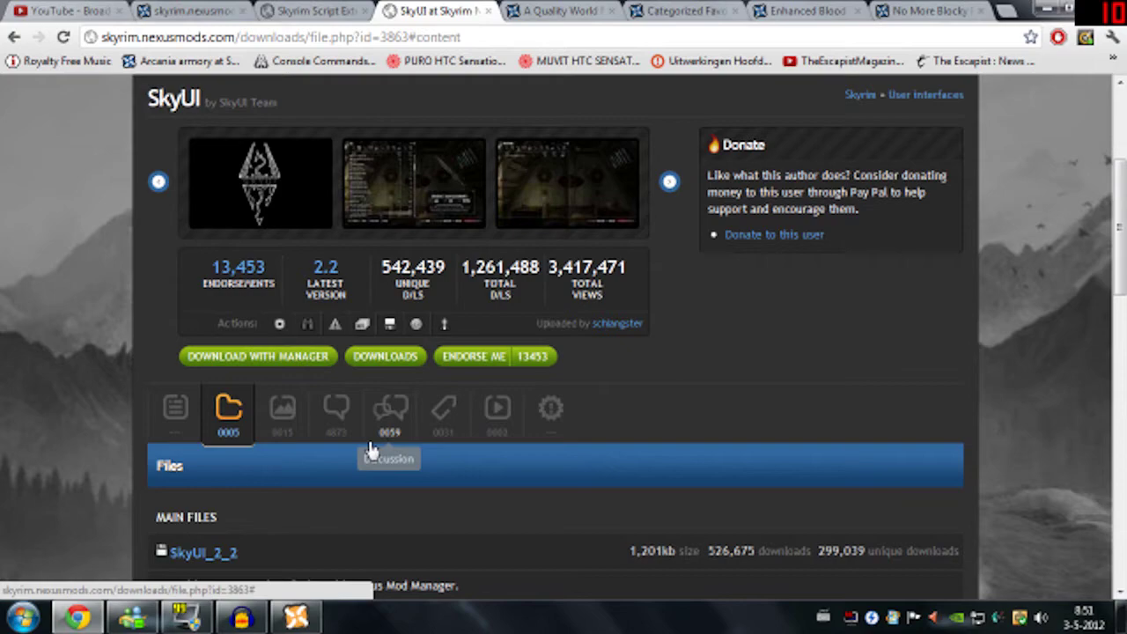
left_click(209, 280)
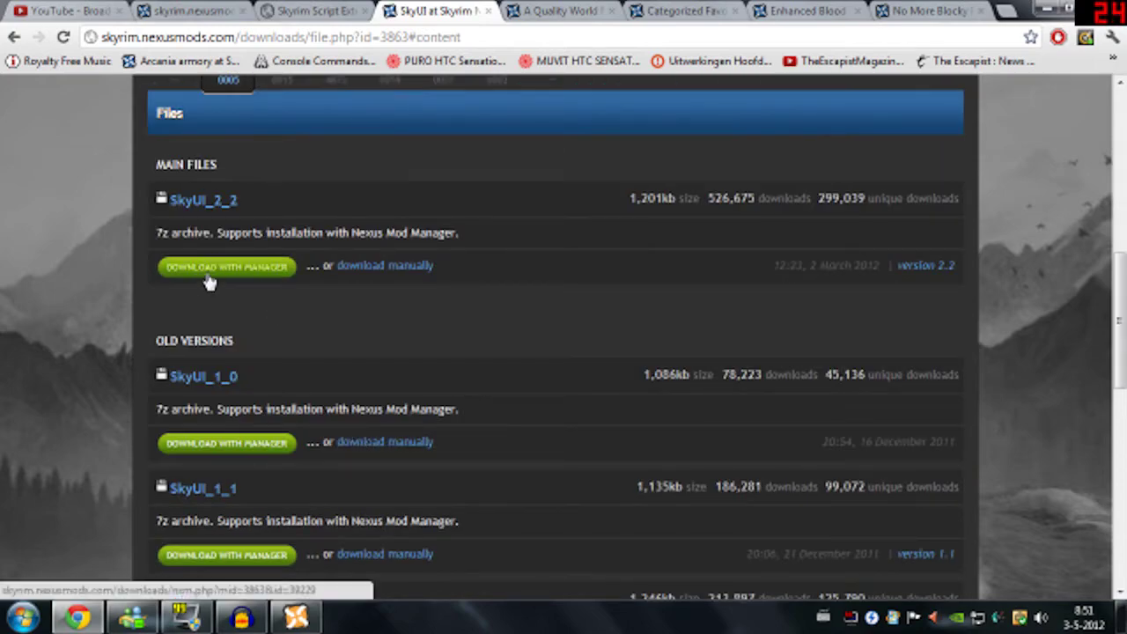
left_click(603, 410)
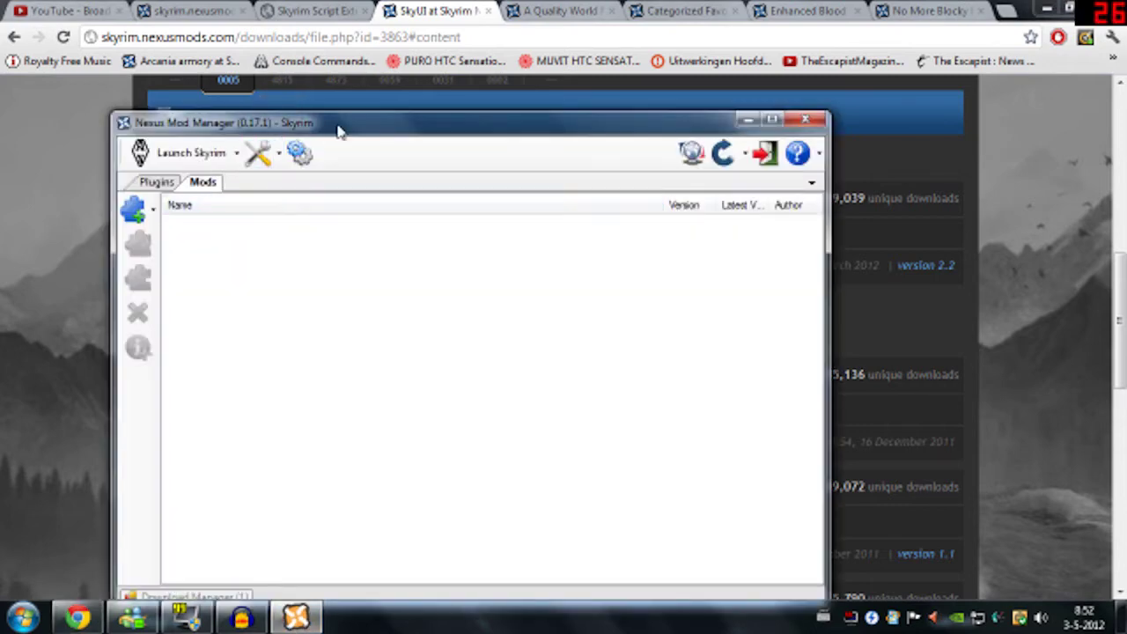
Check the SkyUI download's progress in Nexus Mod Manager's download list and return to the browser
left_click_drag(339, 130, 379, 62)
left_click(244, 530)
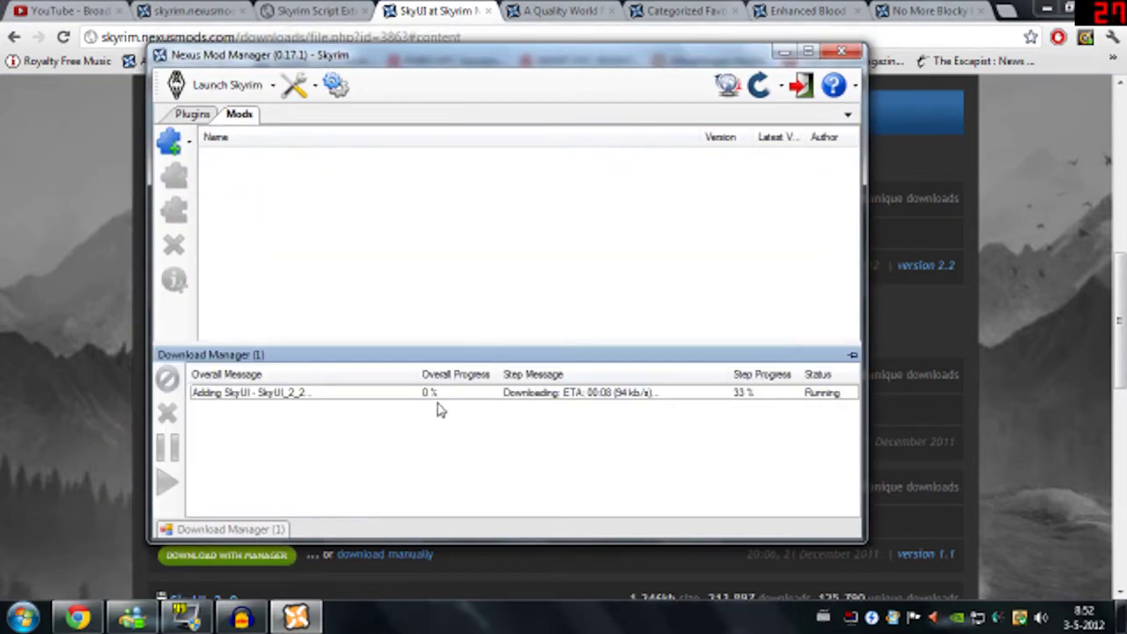
left_click(1034, 308)
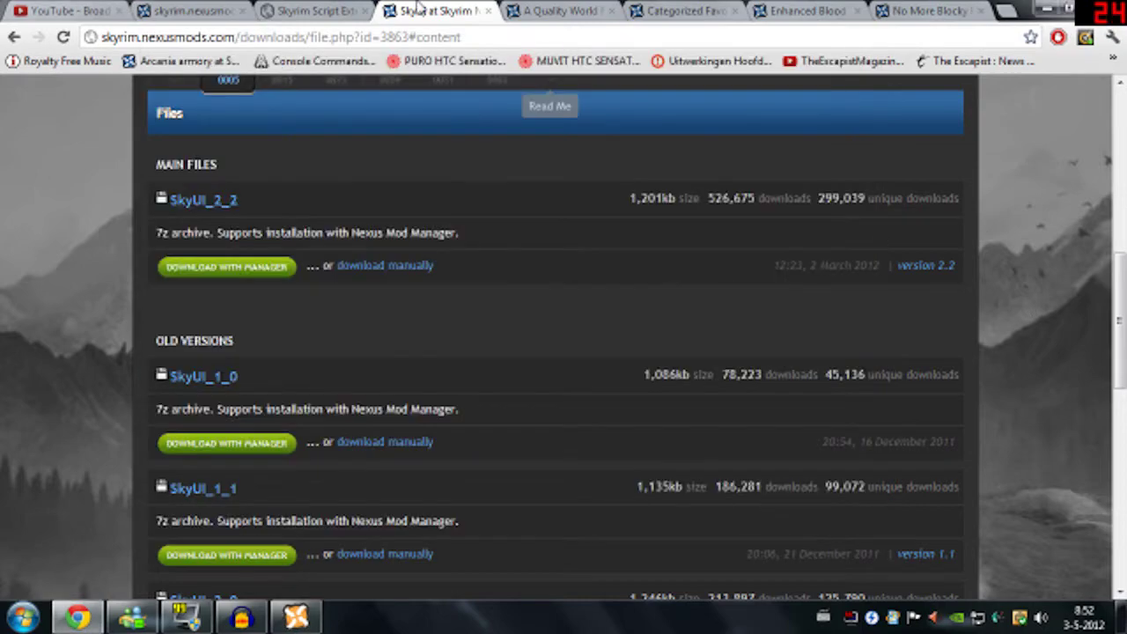
Download the main file Quality World Map - All Roads from the A Quality World Map page with the mod manager
left_click(561, 11)
scroll(360, 586, "down", 4)
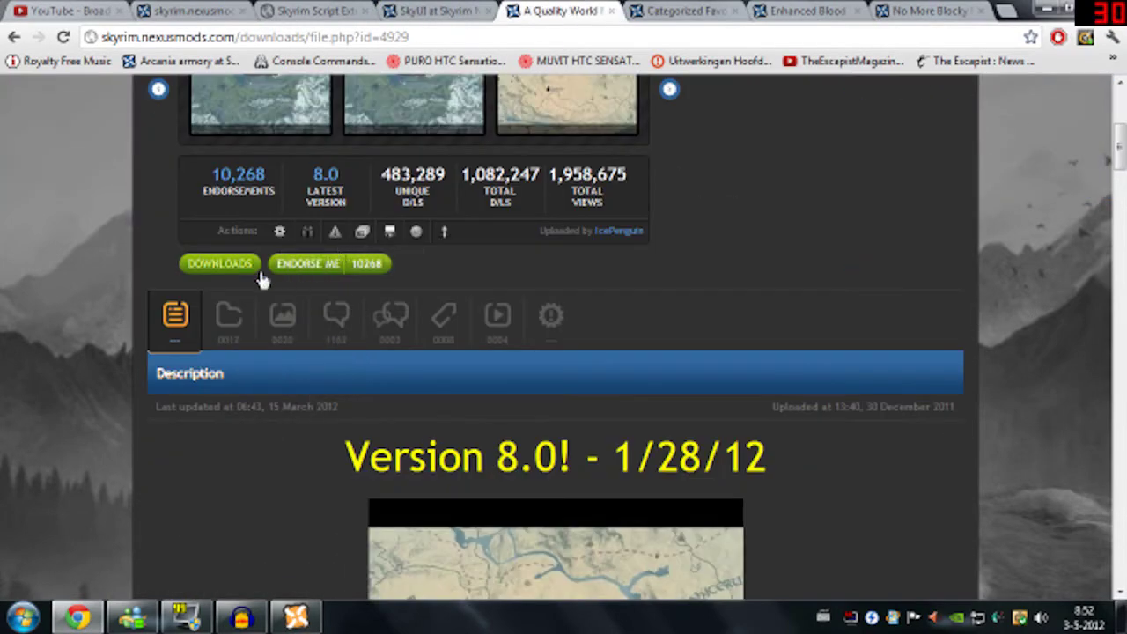
left_click(224, 261)
scroll(548, 180, "down", 3)
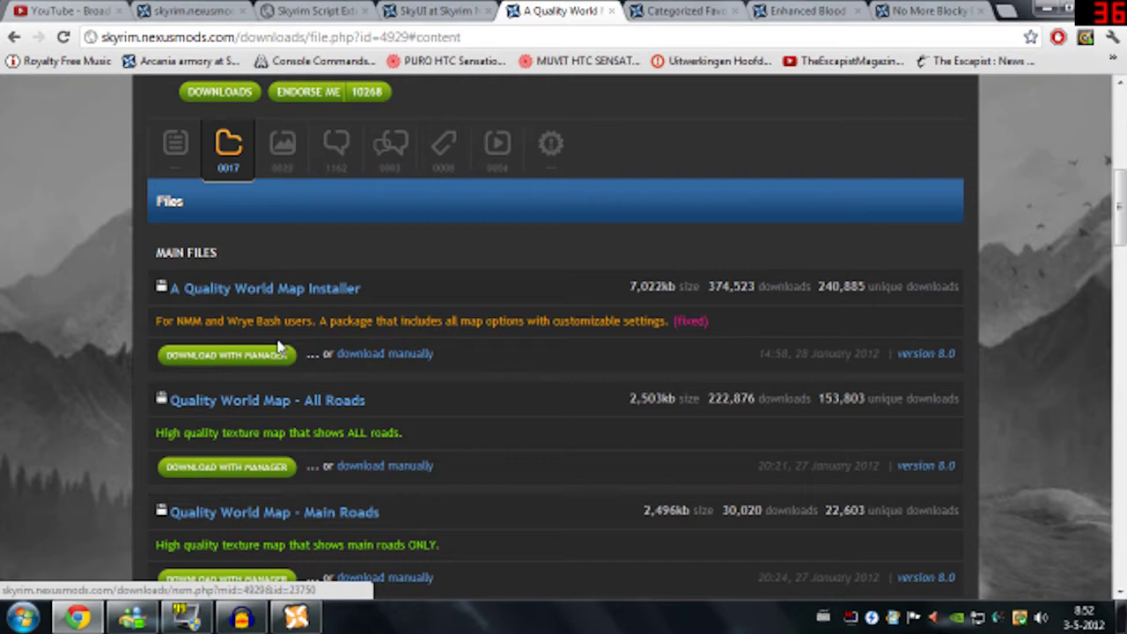
scroll(214, 329, "down", 1)
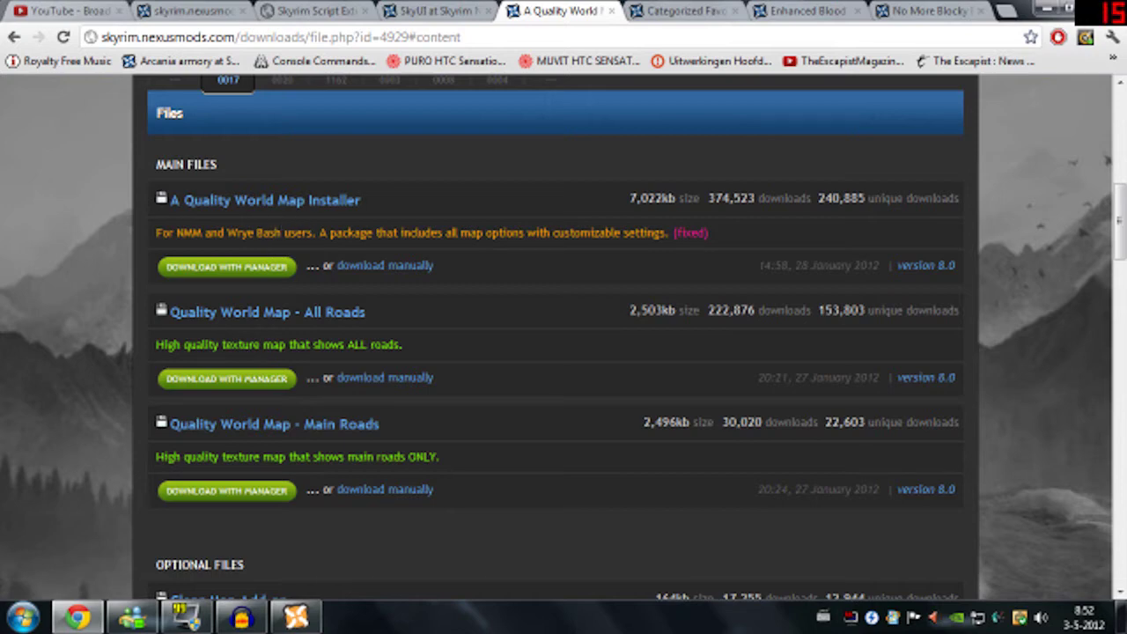
left_click(255, 382)
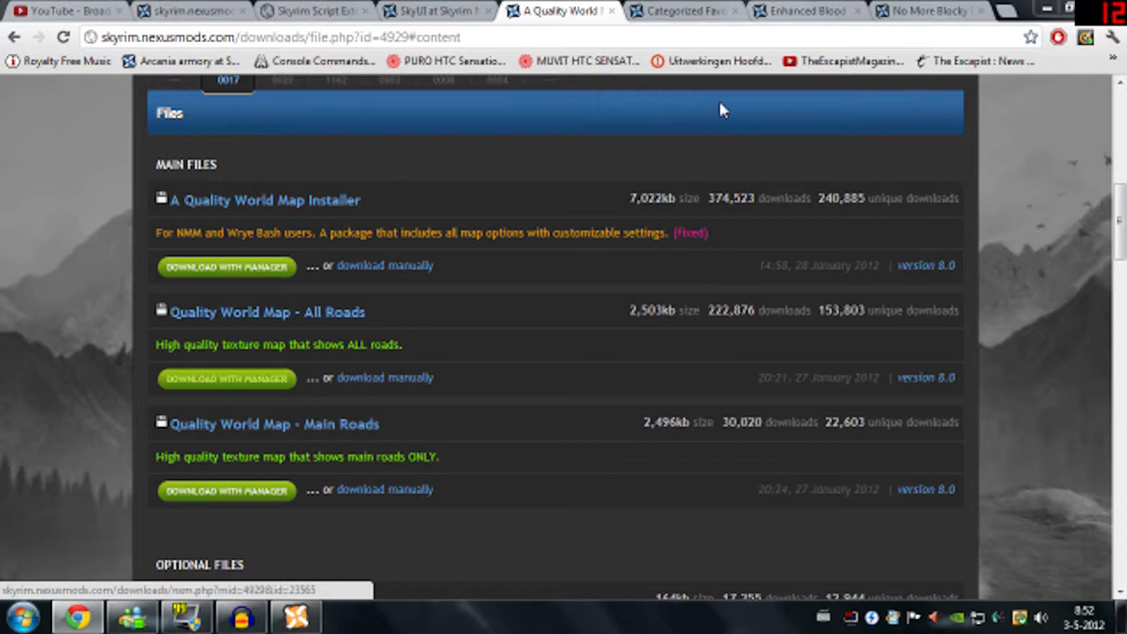
left_click(599, 410)
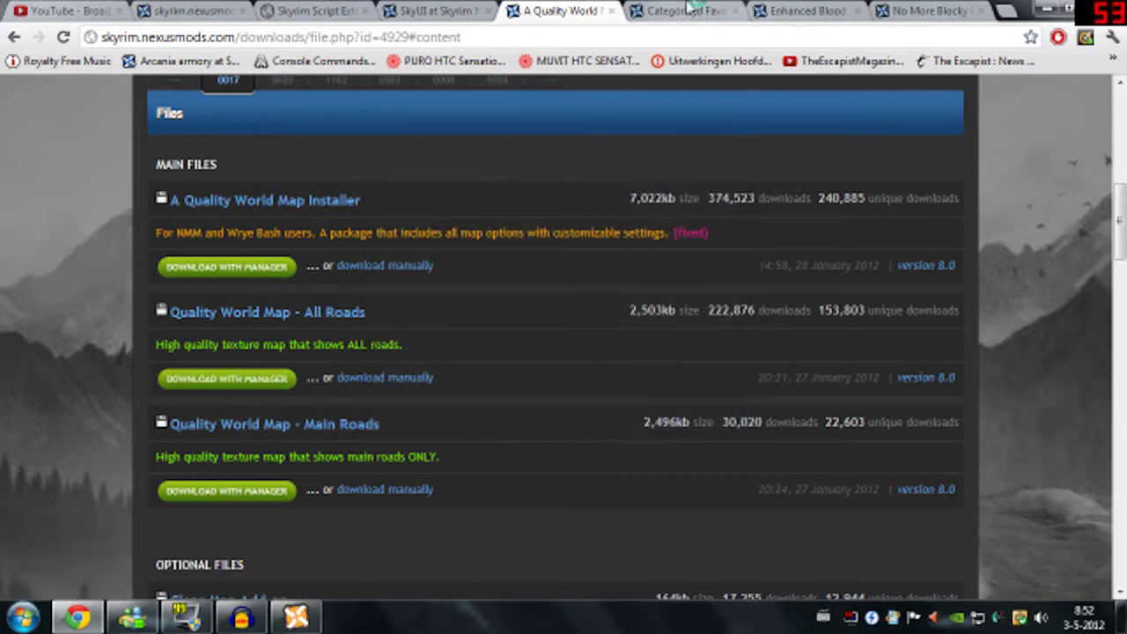
Download the main file CategorizedFavoritesMenu v0_1_14 from the Categorized Favorites Menu page with the mod manager
left_click(691, 9)
scroll(522, 264, "down", 2)
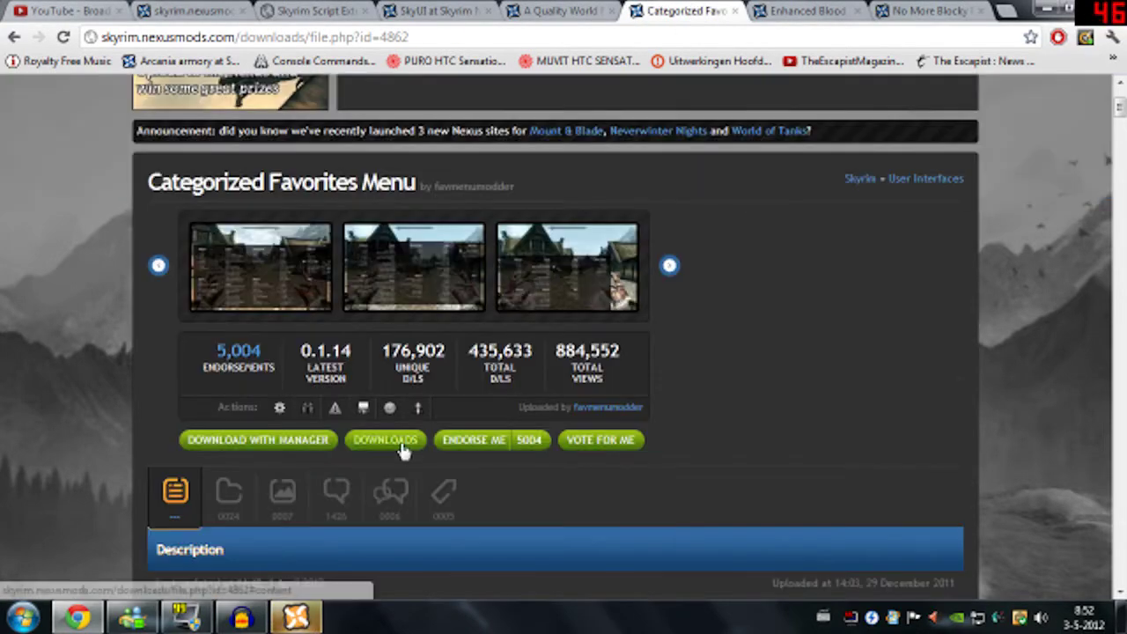
left_click(403, 440)
scroll(394, 421, "down", 1)
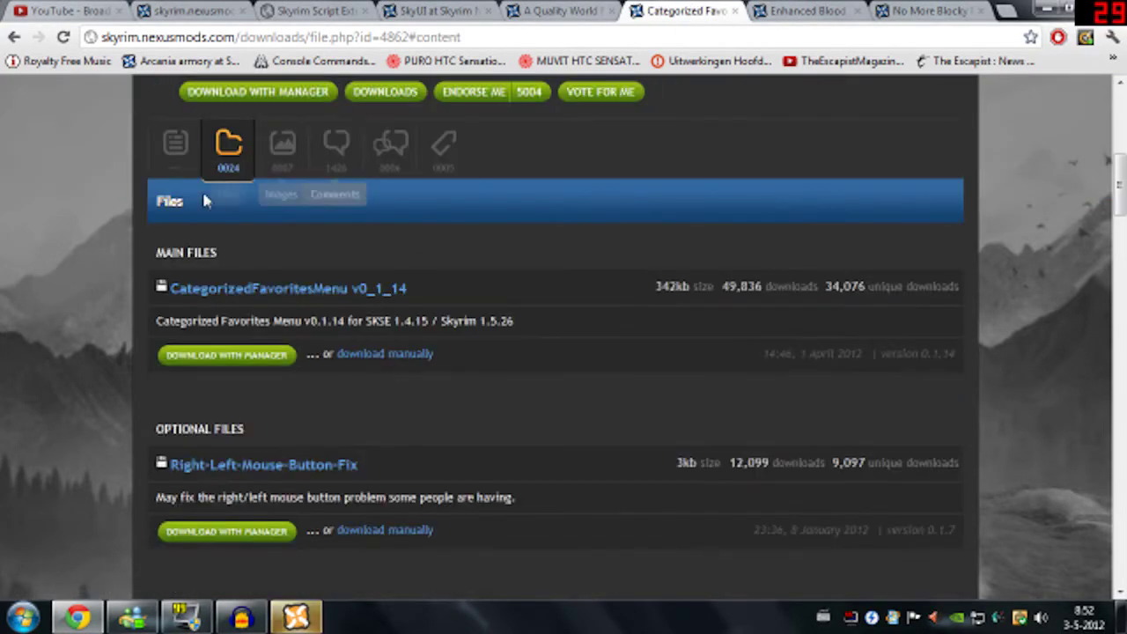
left_click(263, 361)
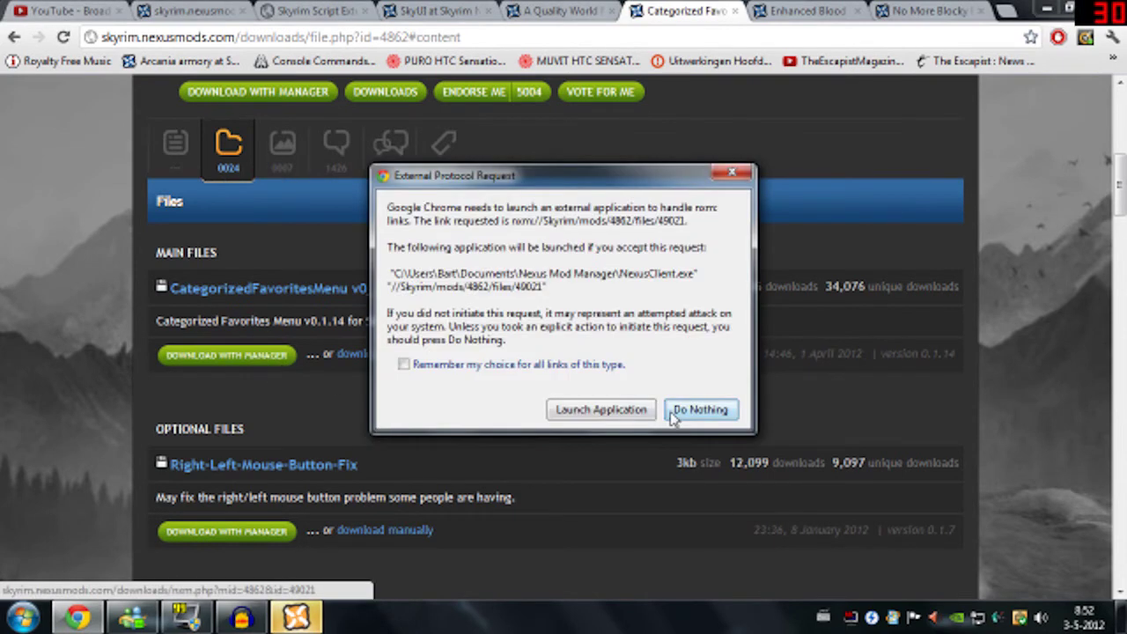
left_click(601, 410)
Download the main file Enhanced Blood Textures 1_4 from its mod page with the mod manager
key("ctrl+Tab")
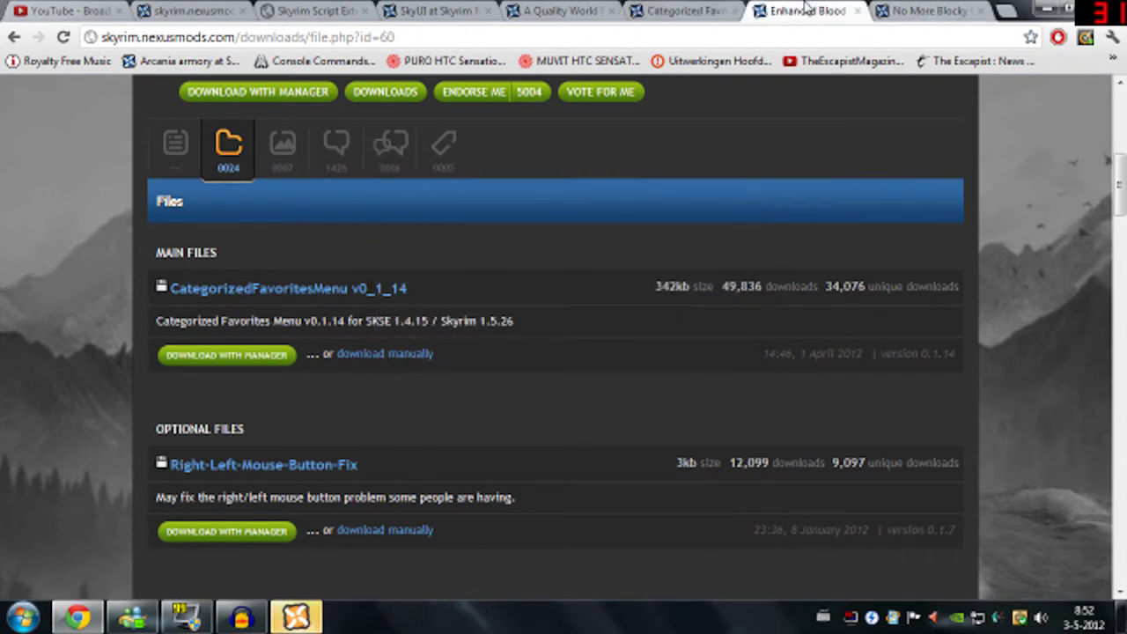
scroll(372, 413, "down", 3)
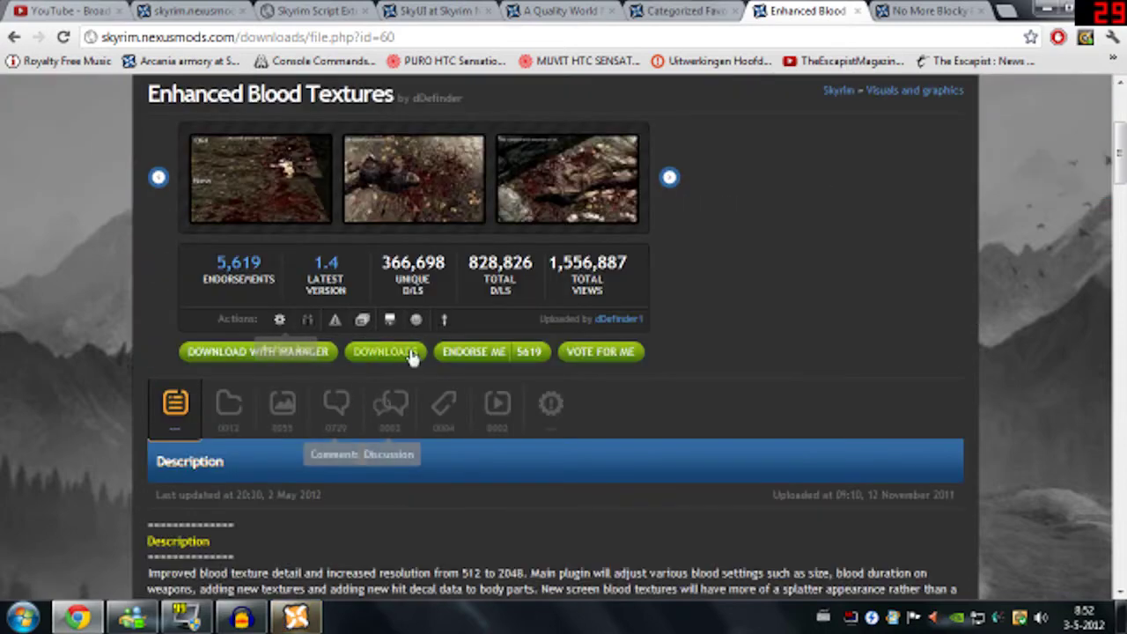
left_click(392, 352)
scroll(405, 362, "down", 1)
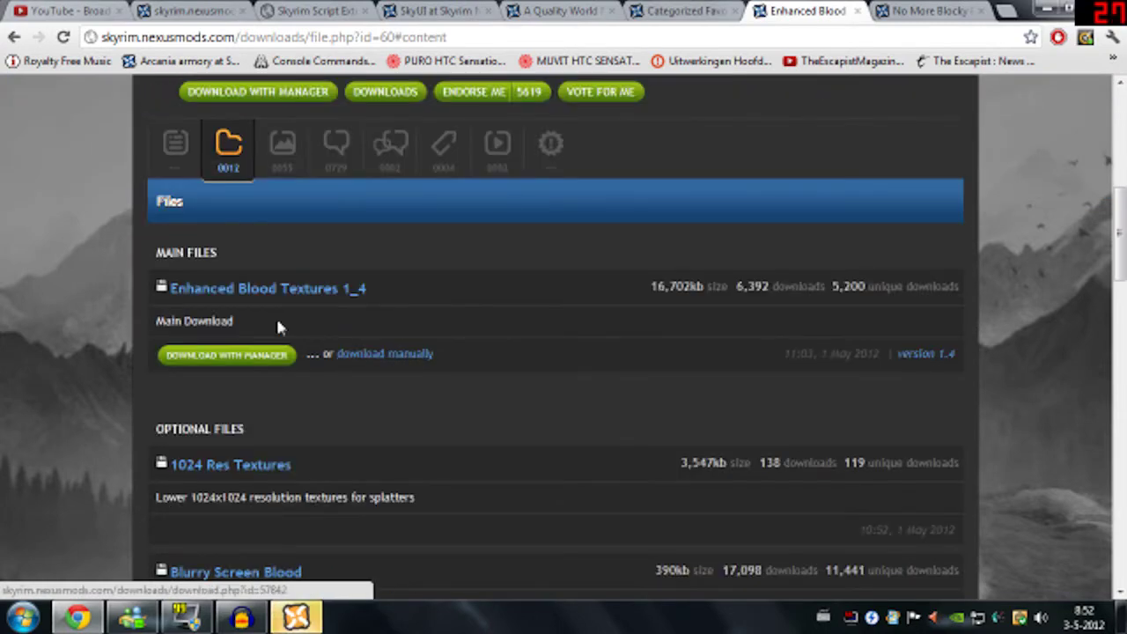
left_click(212, 355)
left_click(634, 410)
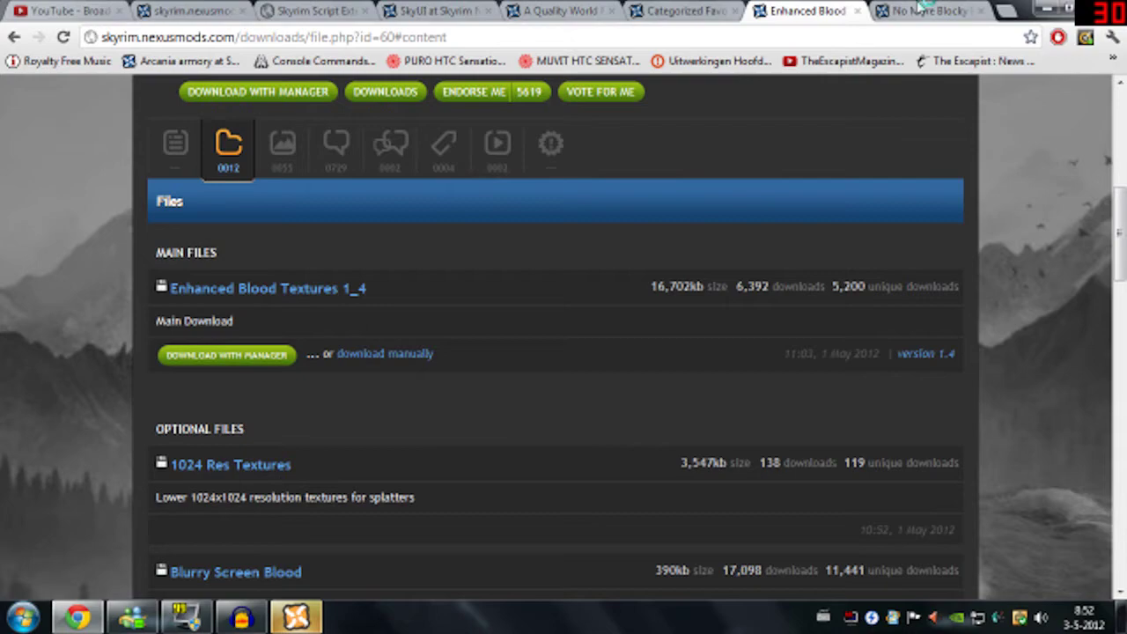
Download the main file No_More_Blocky_Faces-1_50 from the No More Blocky Faces page with the mod manager
key("ctrl+Tab")
scroll(414, 339, "down", 3)
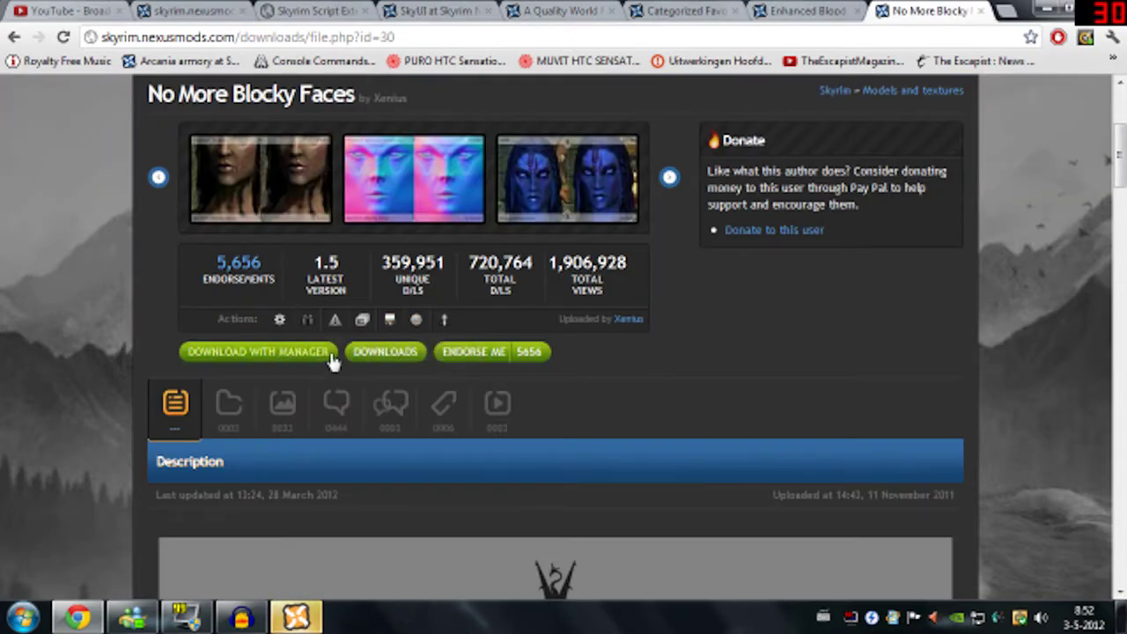
left_click(392, 356)
scroll(392, 361, "down", 3)
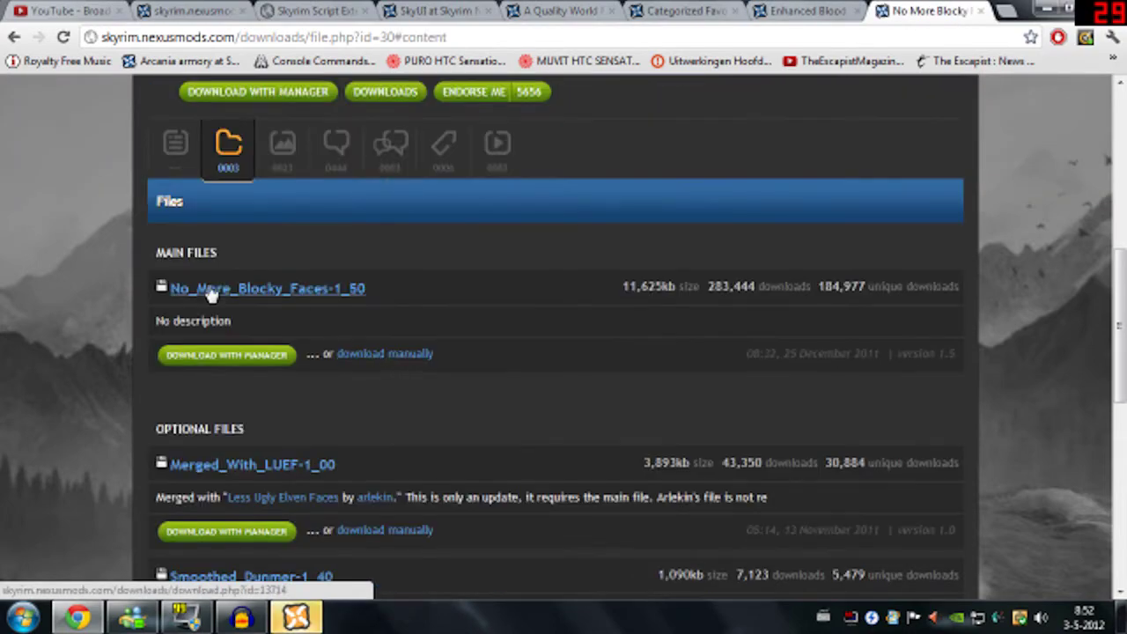
left_click(220, 365)
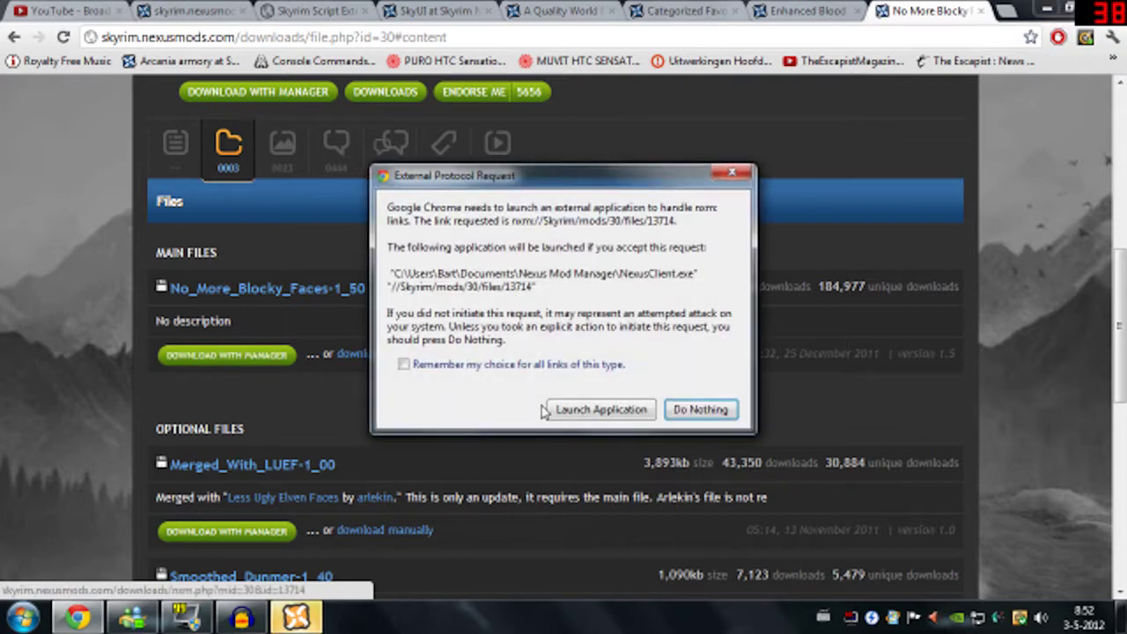
left_click(574, 409)
Switch to Nexus Mod Manager and activate the A Quality World Map - With Roads and Categorized Favorites Menu mods
left_click(280, 620)
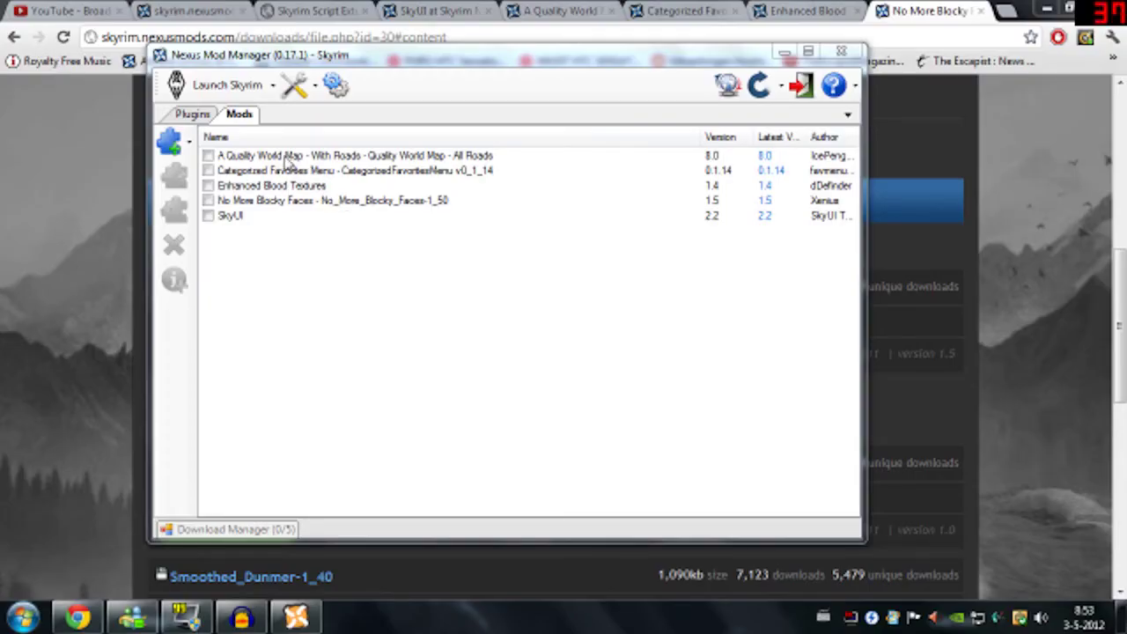
left_click(314, 156)
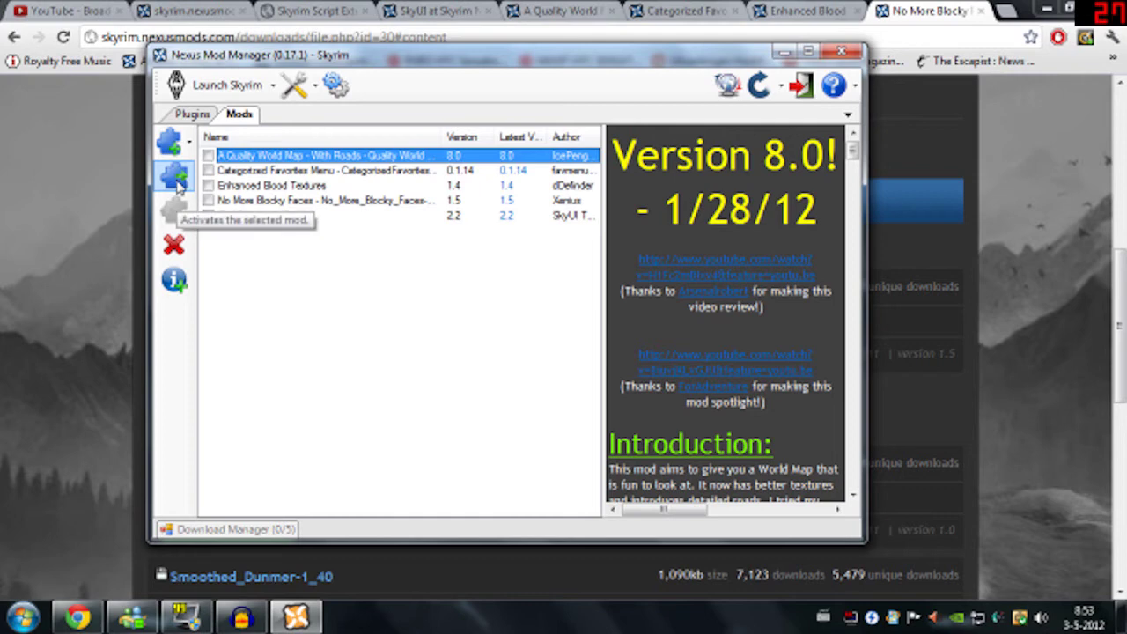
left_click(176, 180)
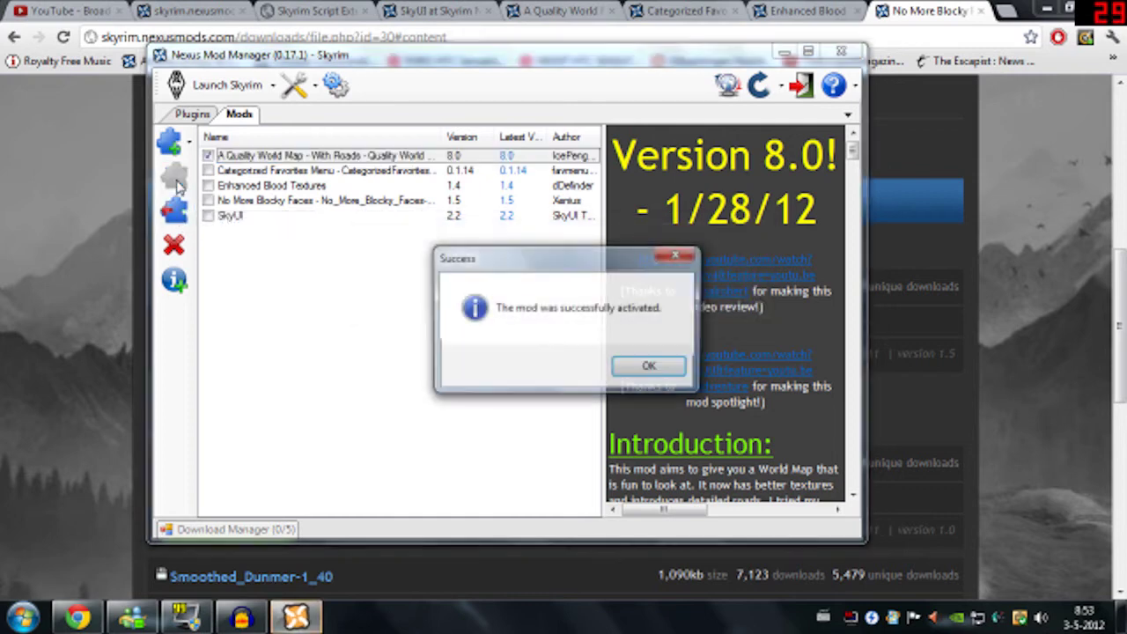
left_click(652, 366)
left_click(324, 169)
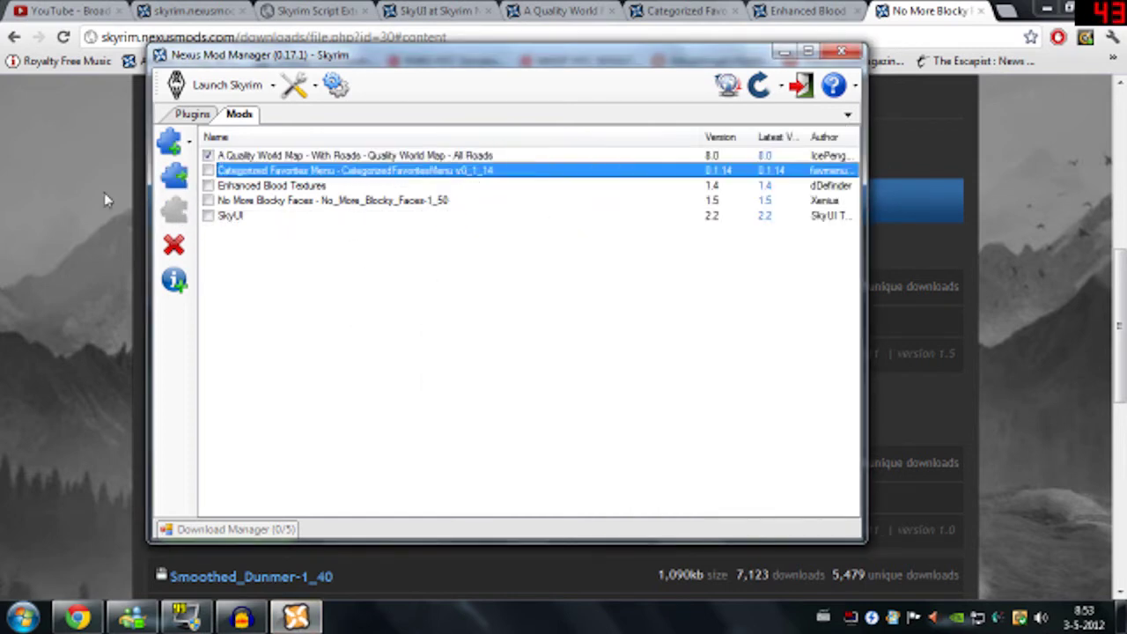
left_click(176, 181)
left_click(651, 367)
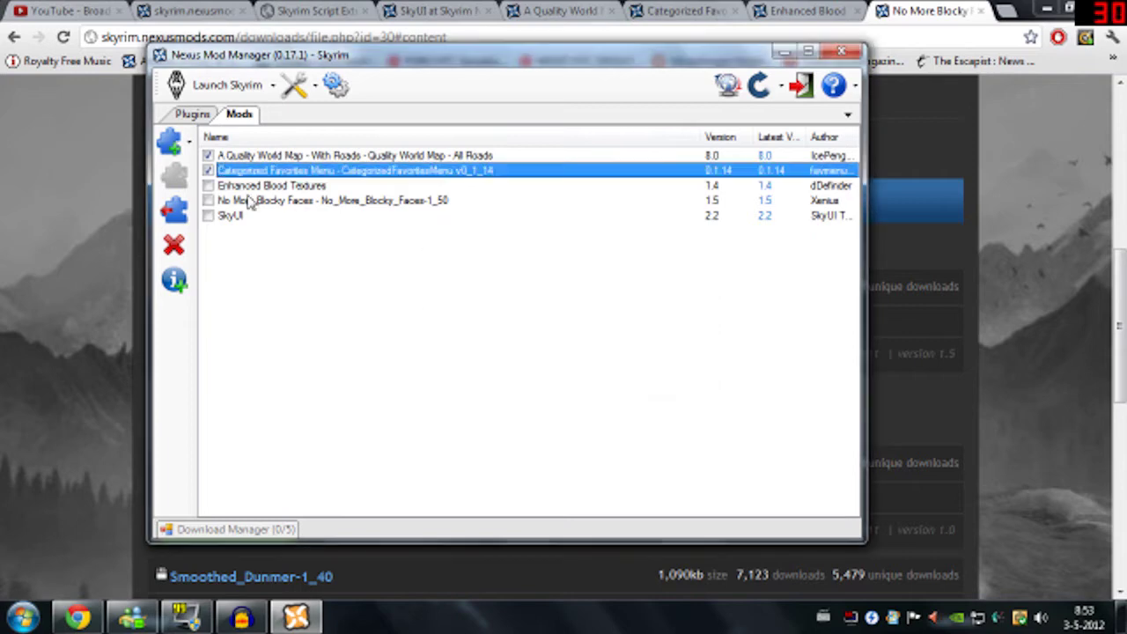
Activate the Enhanced Blood Textures and No More Blocky Faces mods
left_click(249, 185)
left_click(176, 180)
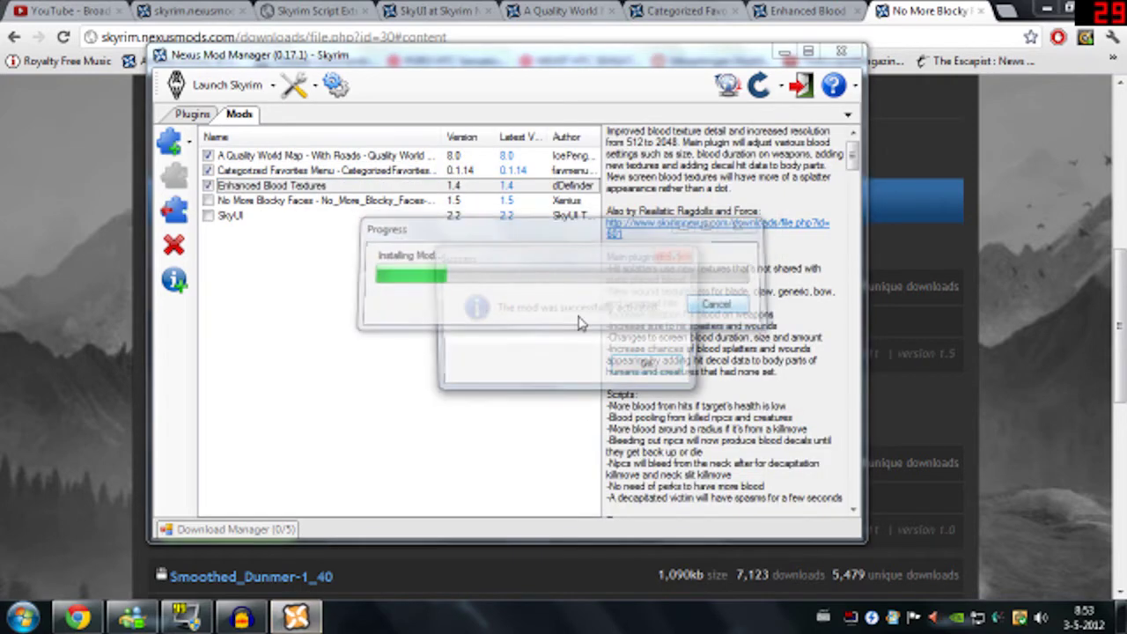
left_click(651, 366)
left_click(264, 200)
left_click(174, 176)
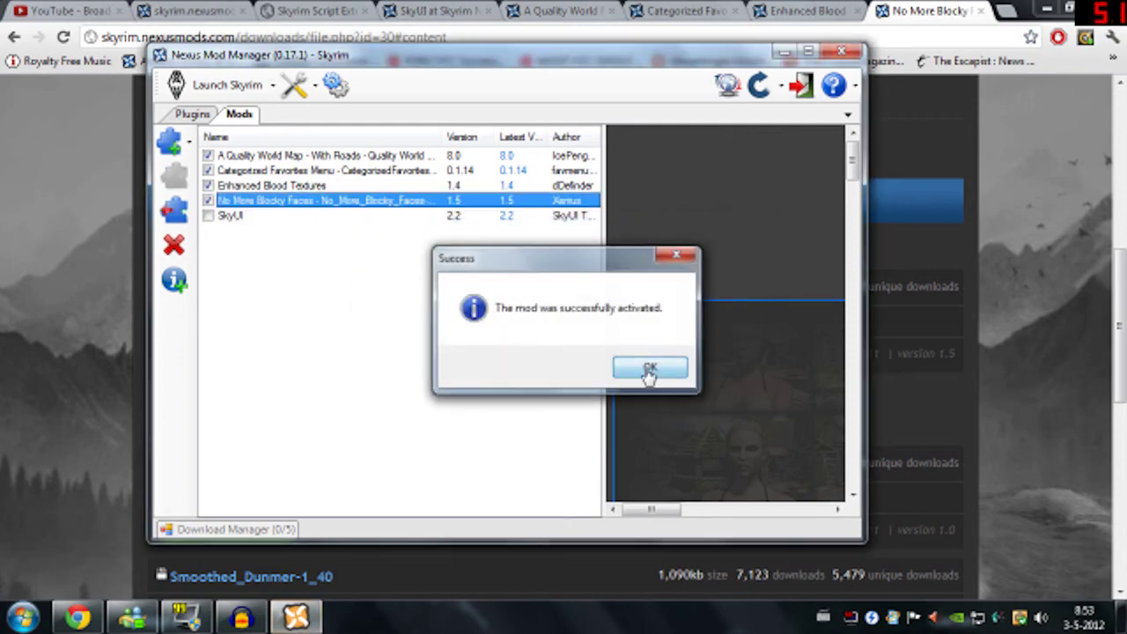
left_click(649, 367)
Activate the SkyUI mod by running its installer, and check the plugin list before returning to the mod list
left_click(323, 219)
left_click(174, 176)
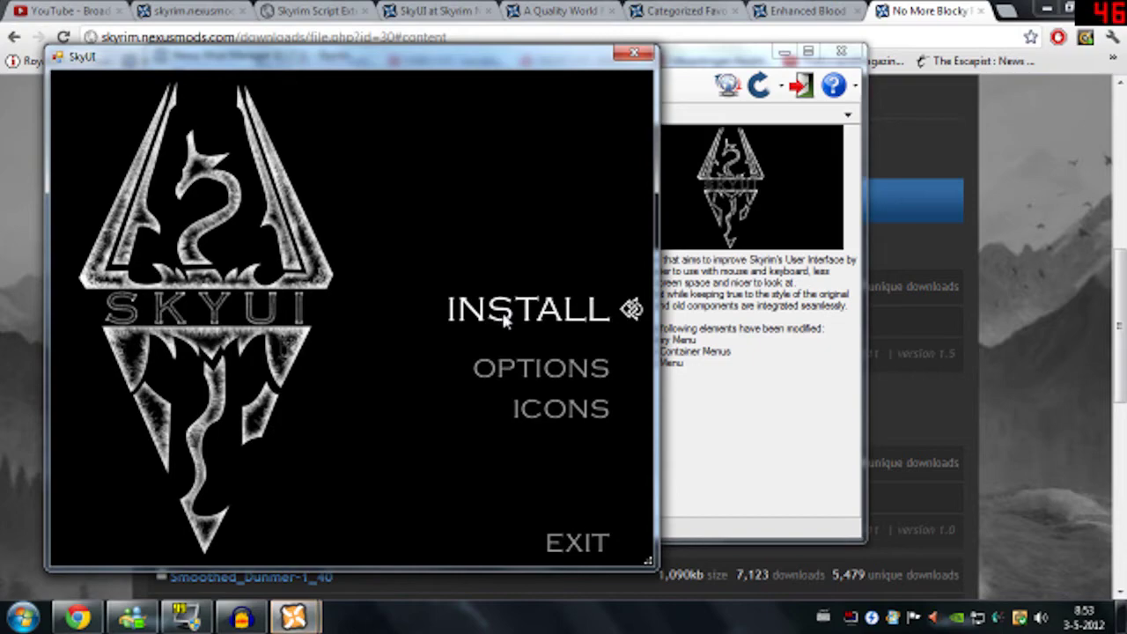
left_click(507, 320)
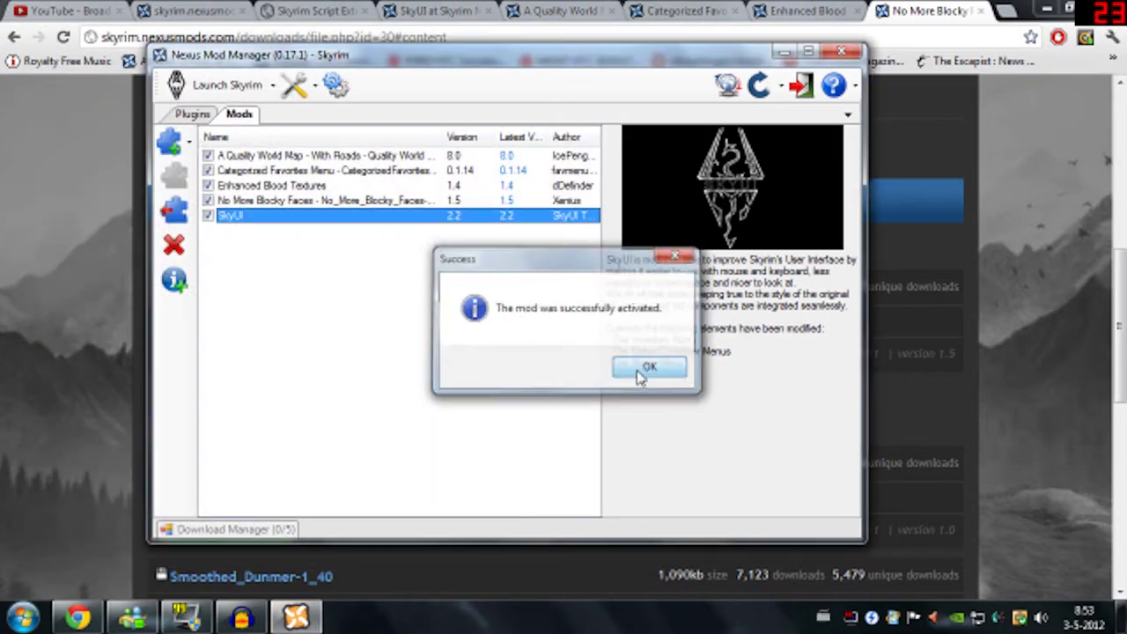
left_click(633, 371)
left_click(189, 114)
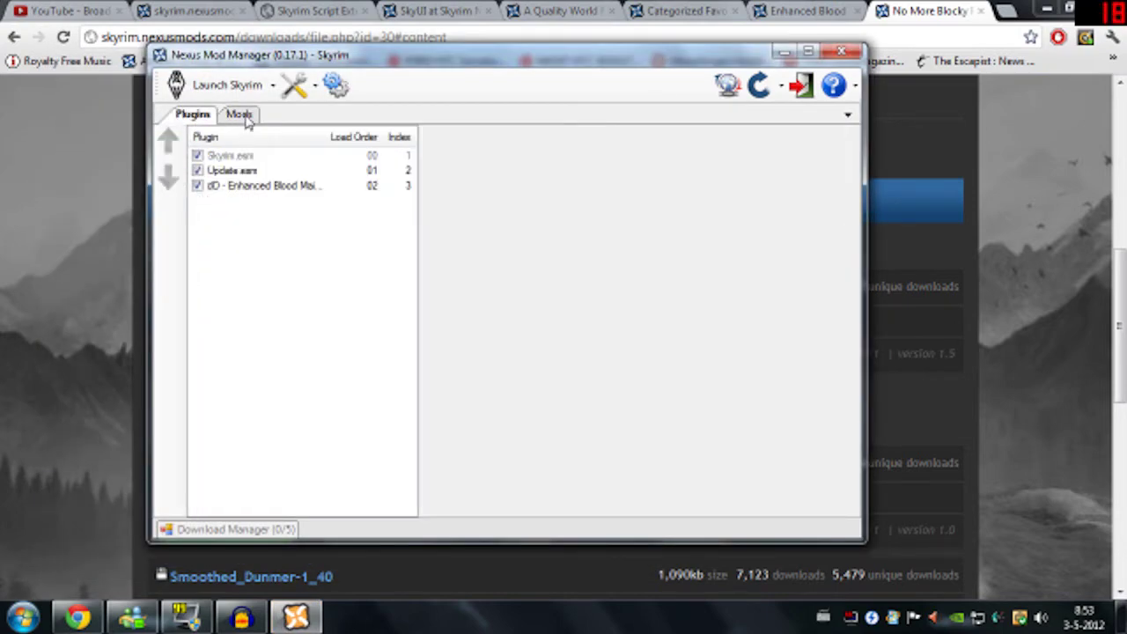
left_click(240, 114)
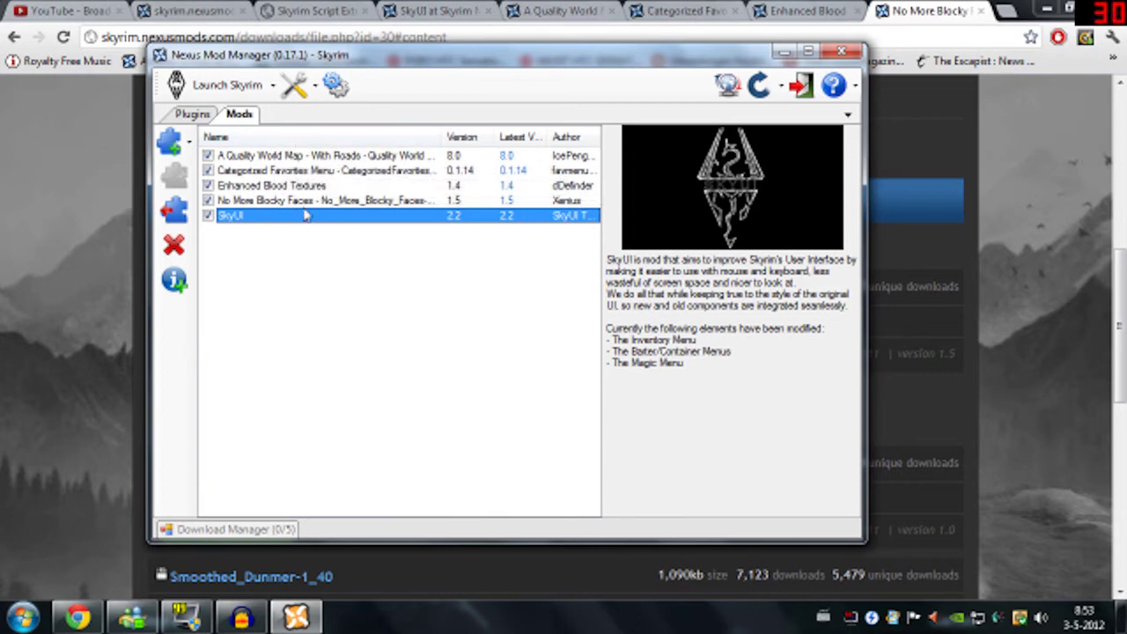
Switch to the SkyUI mod page in the browser and open its description down to the requirements
left_click(440, 11)
scroll(201, 236, "up", 5)
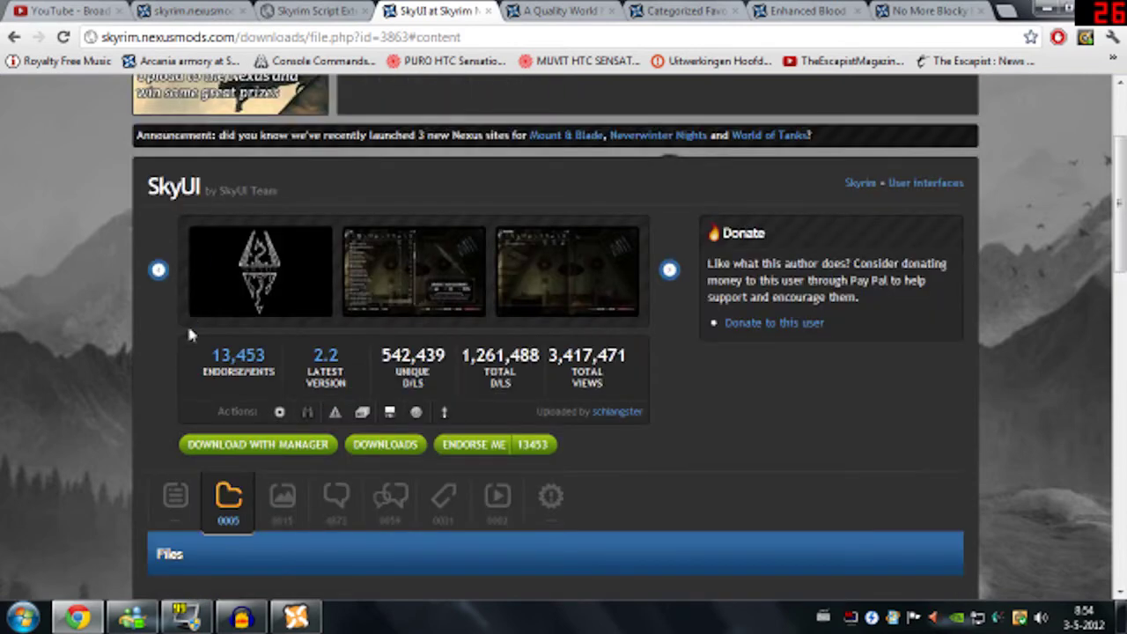
left_click(175, 495)
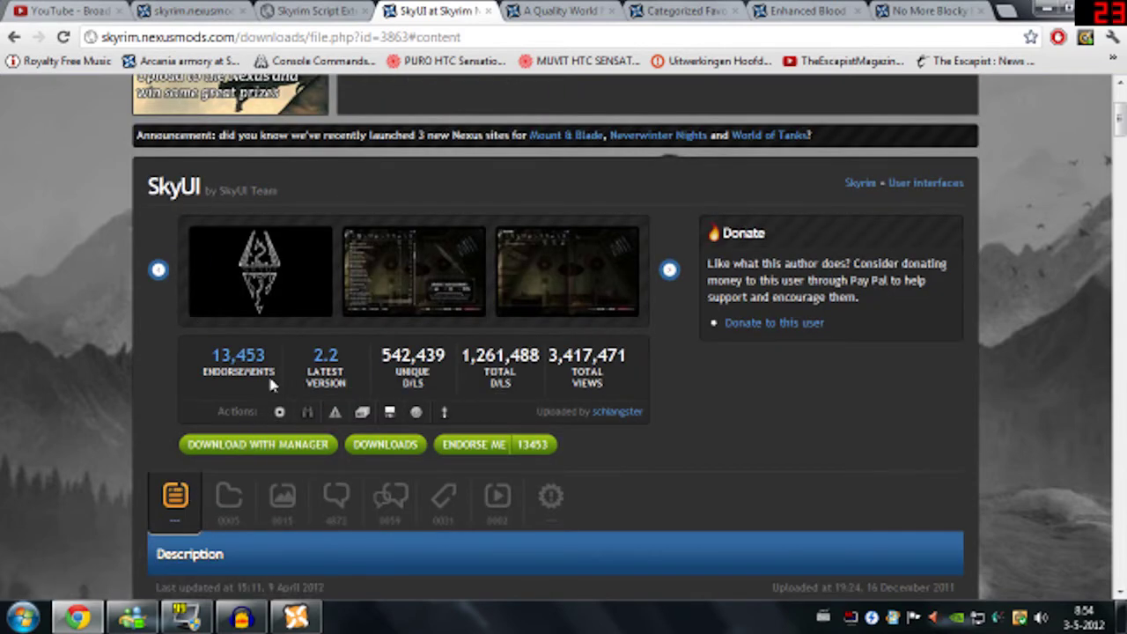
scroll(309, 352, "down", 12)
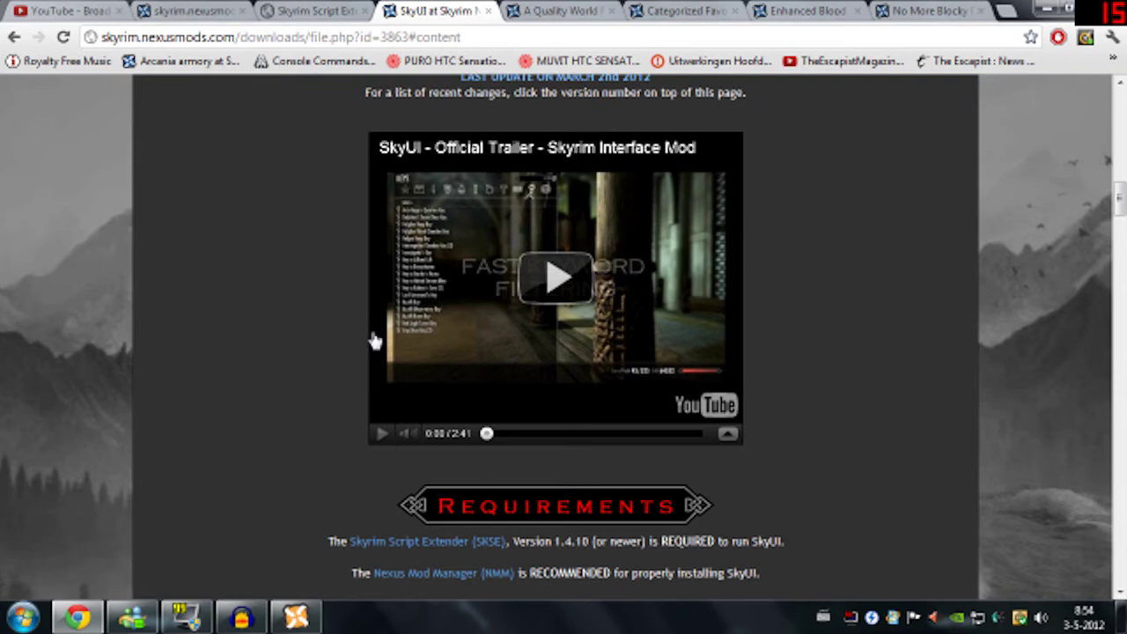
Search the SkyUI description page for the word "install"
key("ctrl+f")
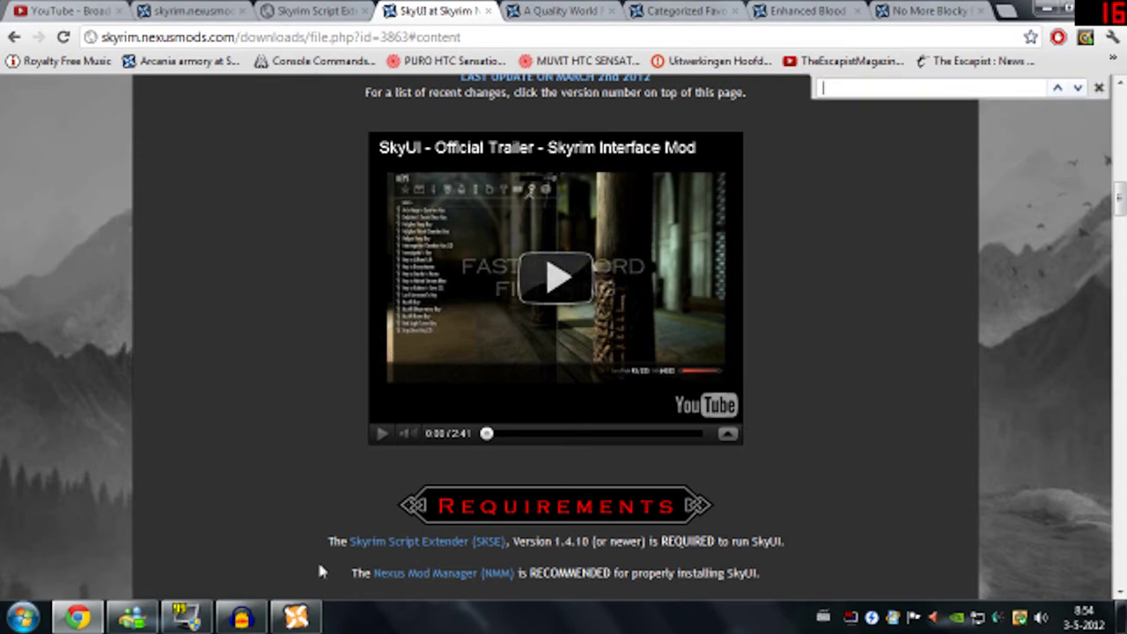
type("list")
type("a")
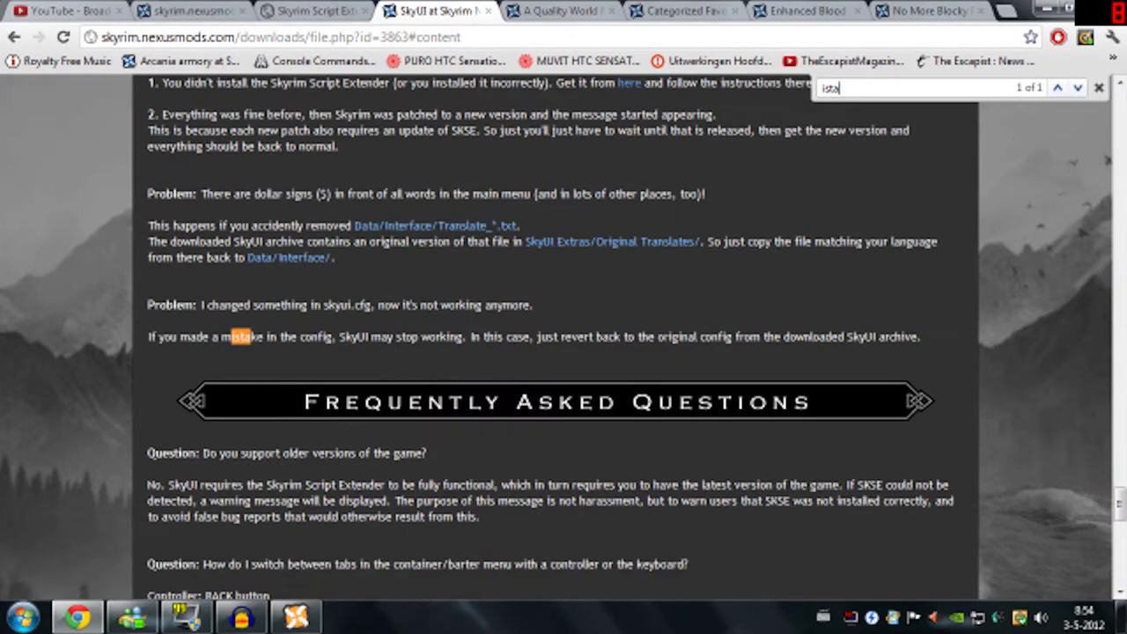
type("ll")
key("BackSpace")
key("BackSpace")
key("BackSpace")
key("BackSpace")
key("BackSpace")
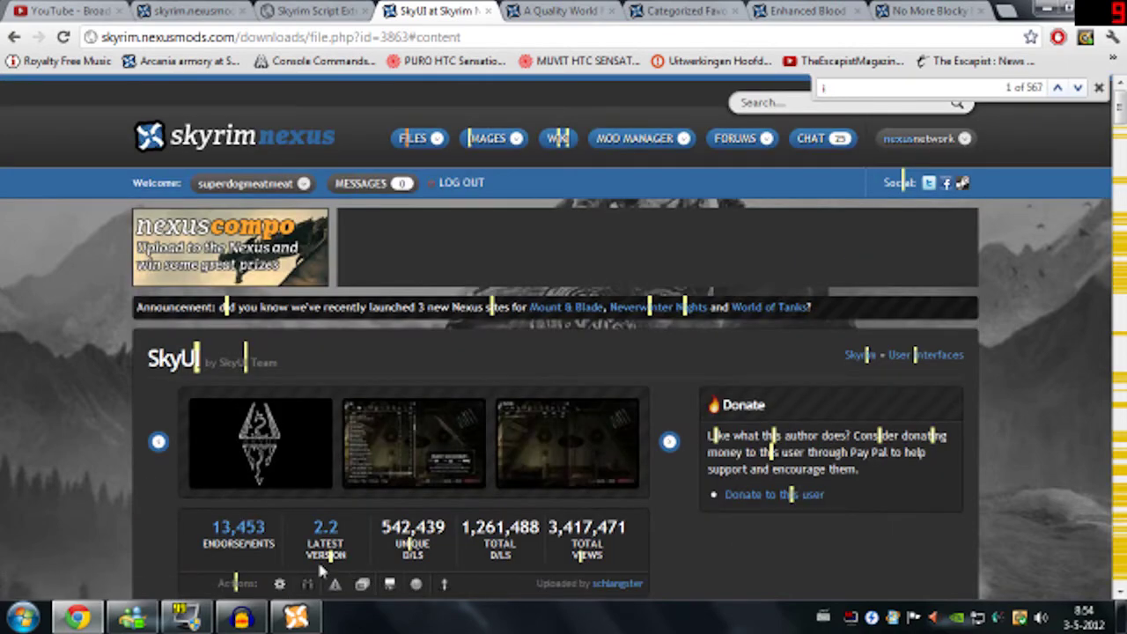
type("nstl")
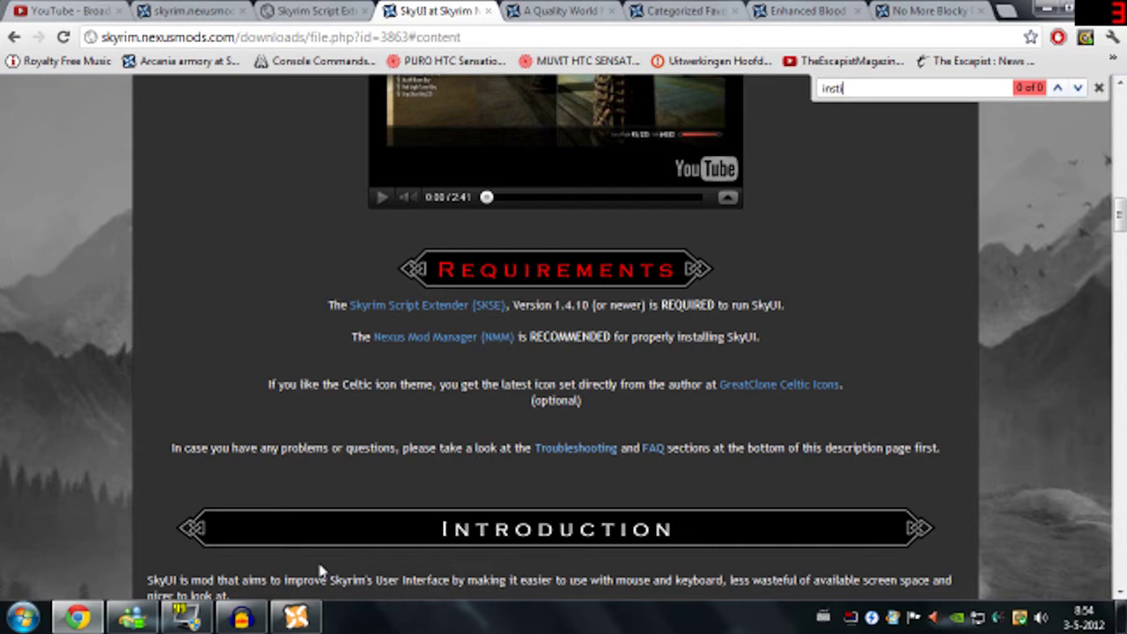
key("BackSpace")
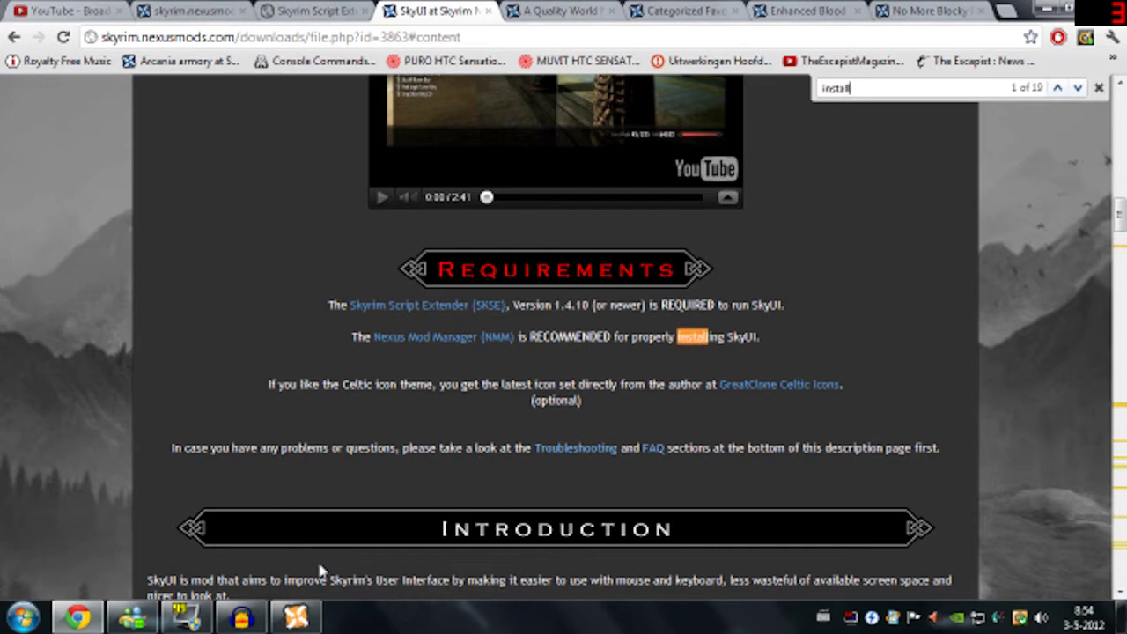
Find the Installation section's text instructions in the SkyUI description and highlight the "Manual Download with NMM" heading
scroll(472, 408, "down", 5)
scroll(611, 321, "down", 15)
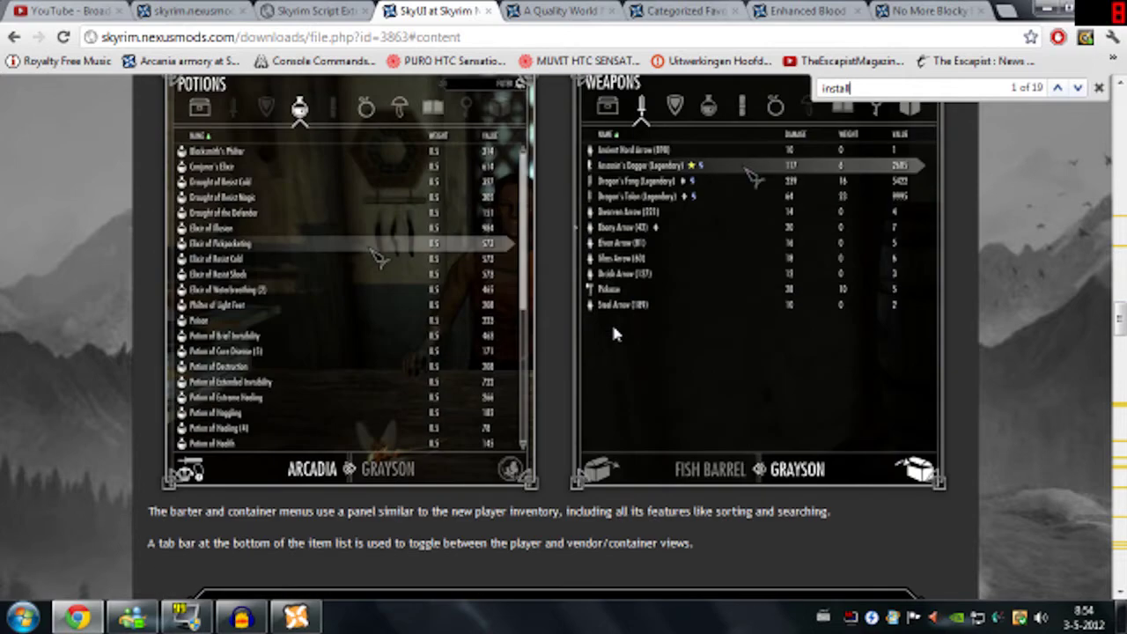
scroll(614, 333, "down", 2)
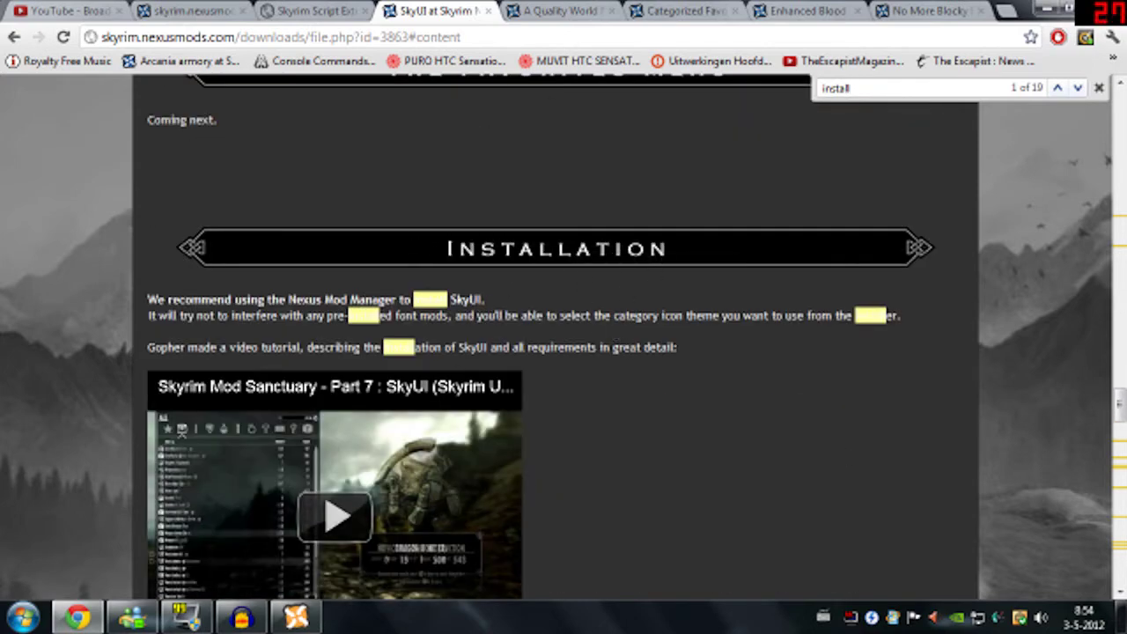
scroll(617, 320, "down", 6)
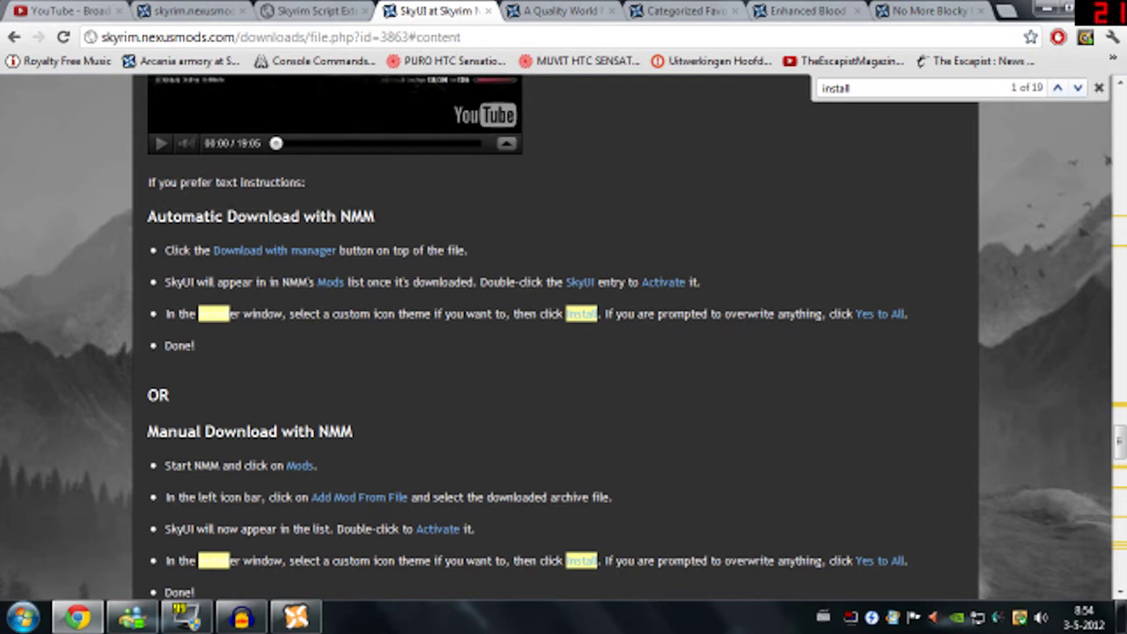
left_click_drag(147, 431, 963, 432)
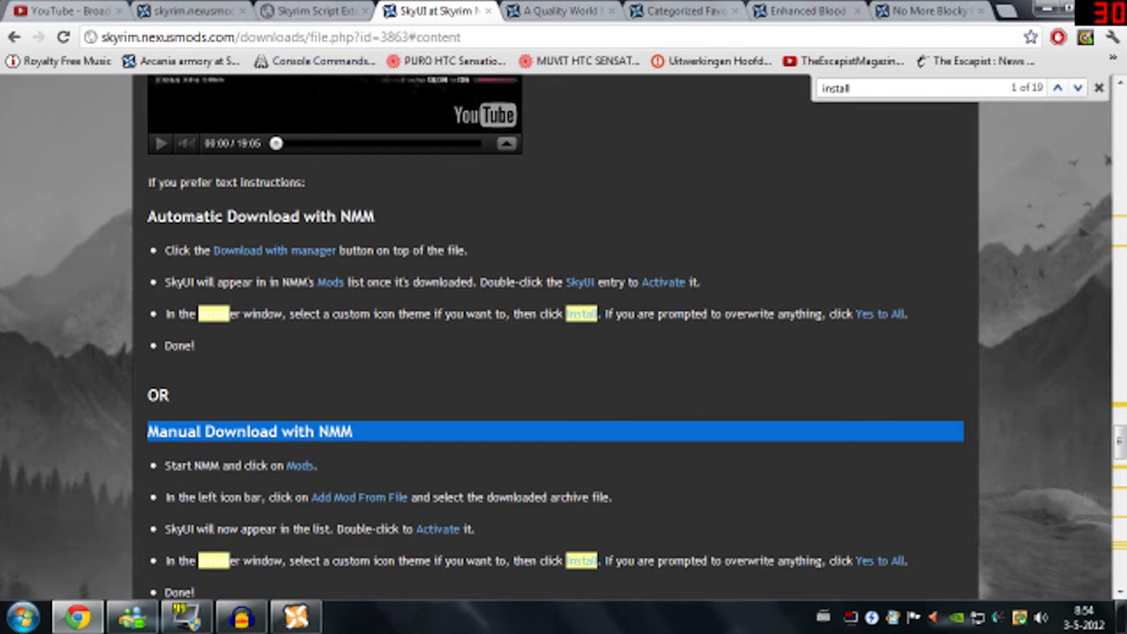
Switch to Nexus Mod Manager and check which launch options are offered for Skyrim
left_click(304, 617)
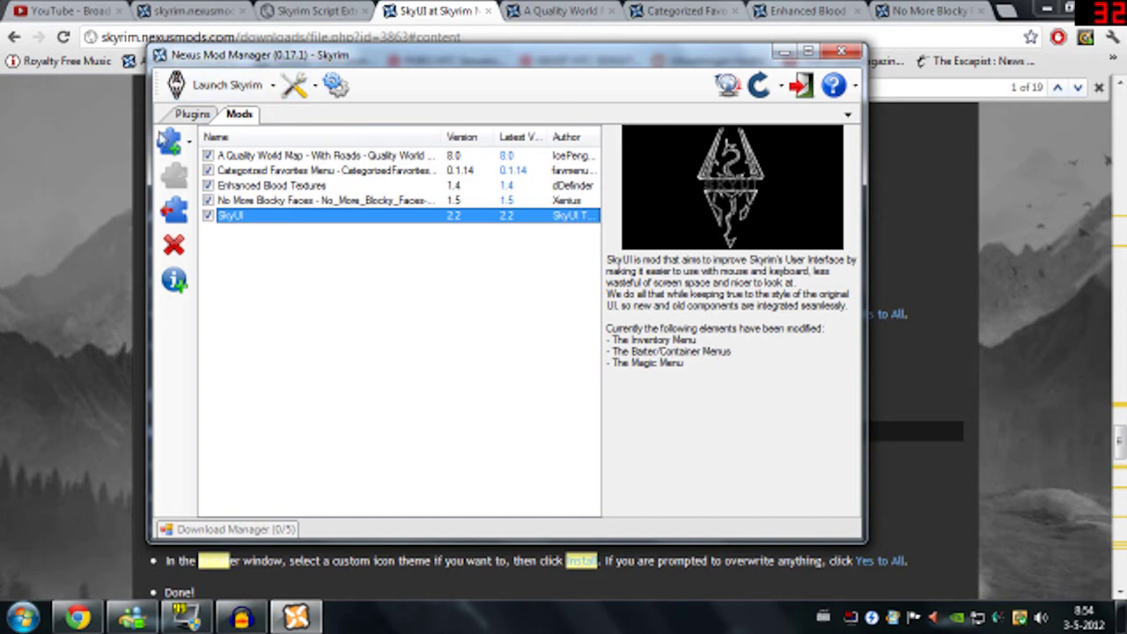
left_click(273, 85)
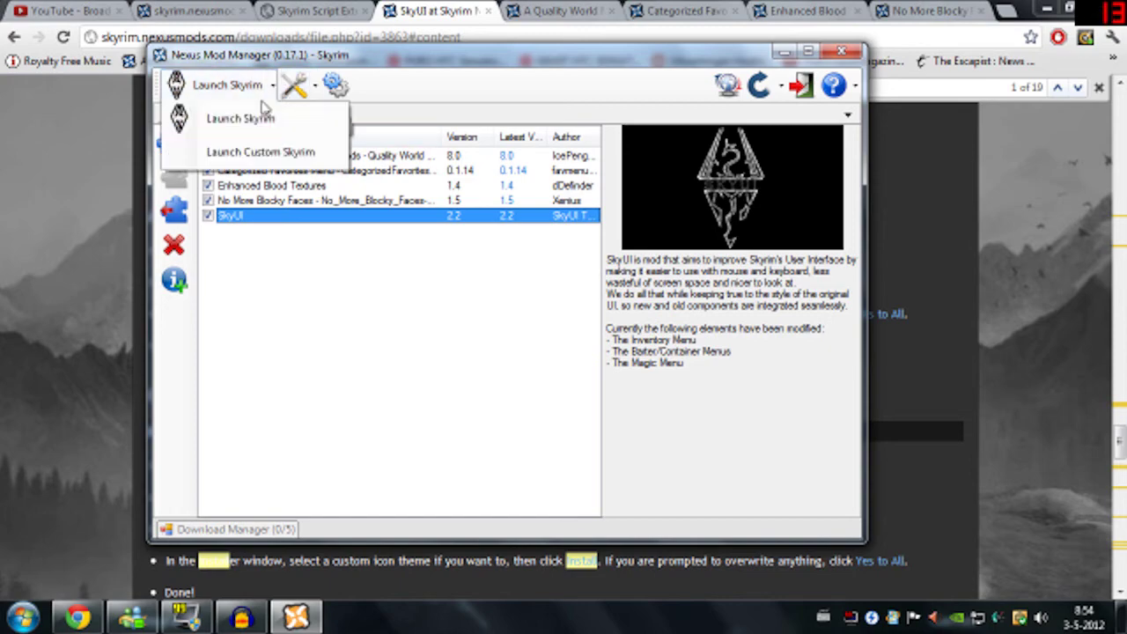
left_click(373, 319)
Close Nexus Mod Manager, minimize the browser, and restart the mod manager from the desktop with Skyrim as the managed game
left_click(784, 51)
left_click(1046, 8)
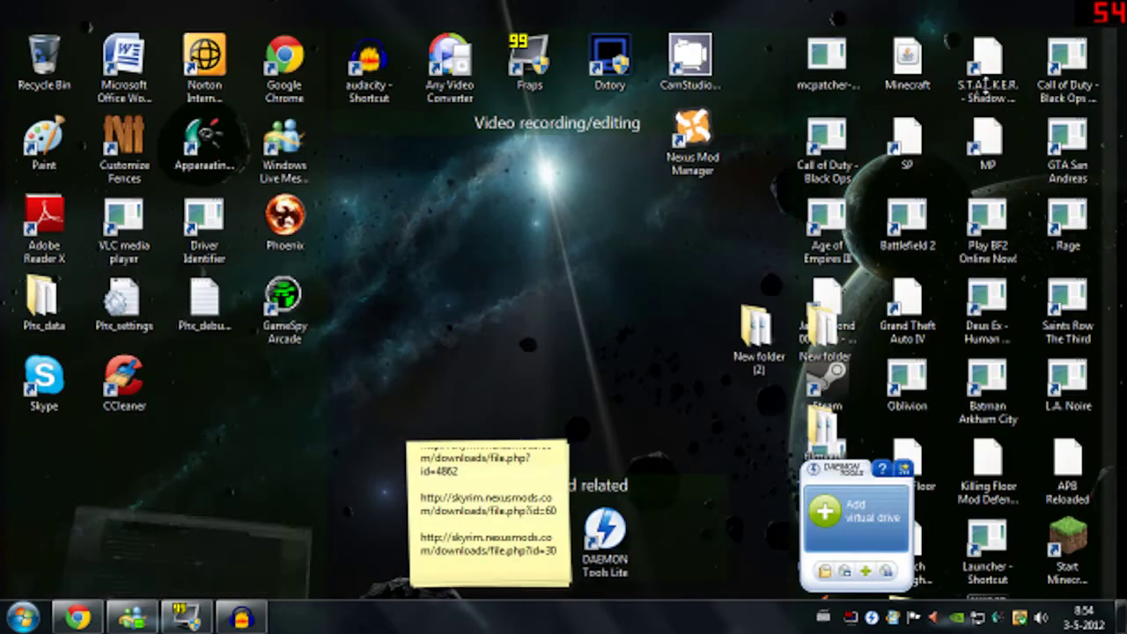
double_click(692, 139)
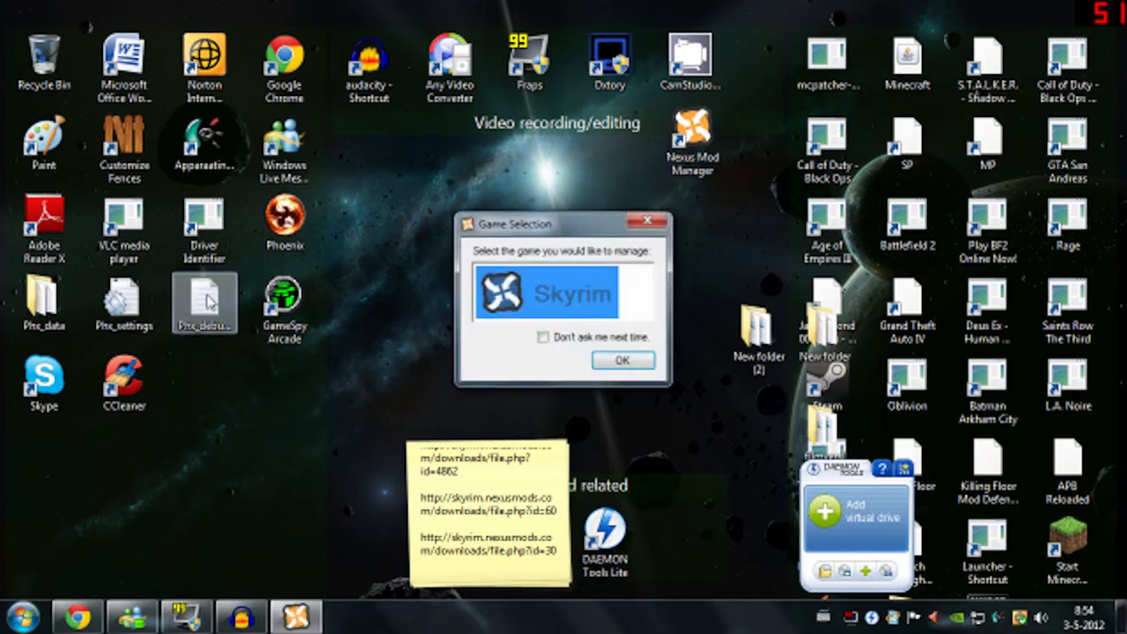
left_click(622, 360)
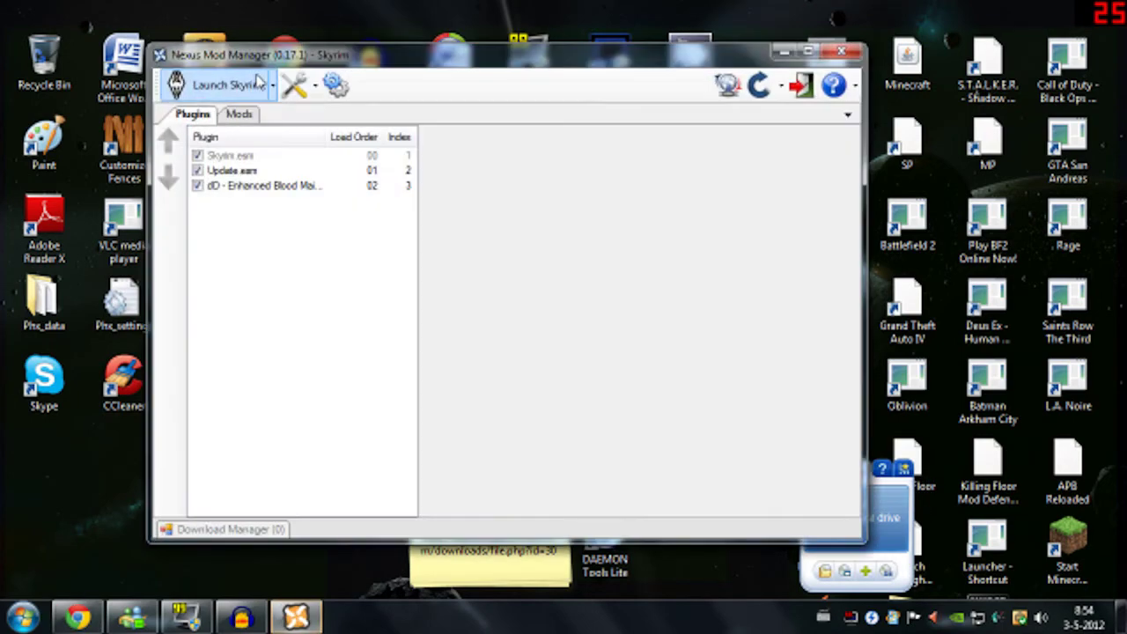
Launch the game through SKSE from the mod manager's launch options
left_click(273, 86)
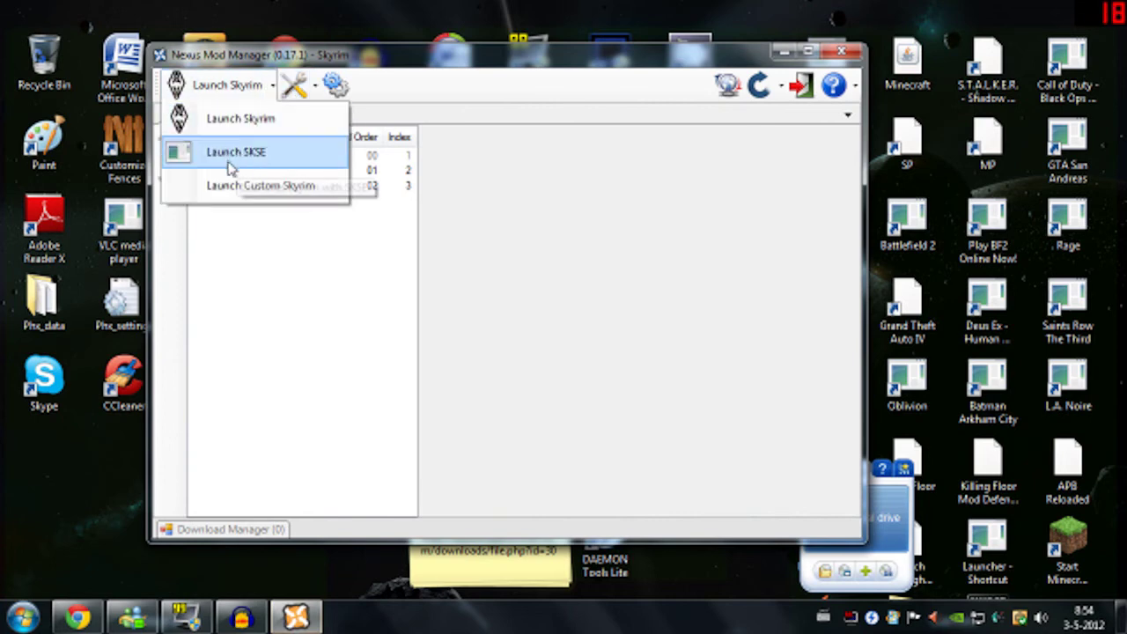
left_click(593, 277)
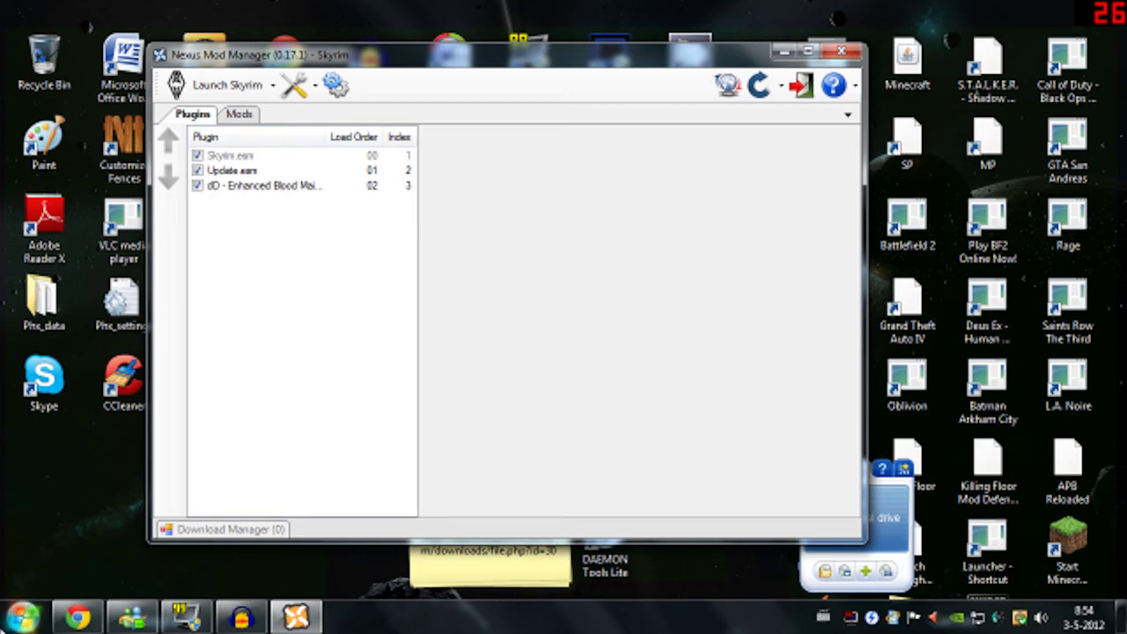
left_click(273, 88)
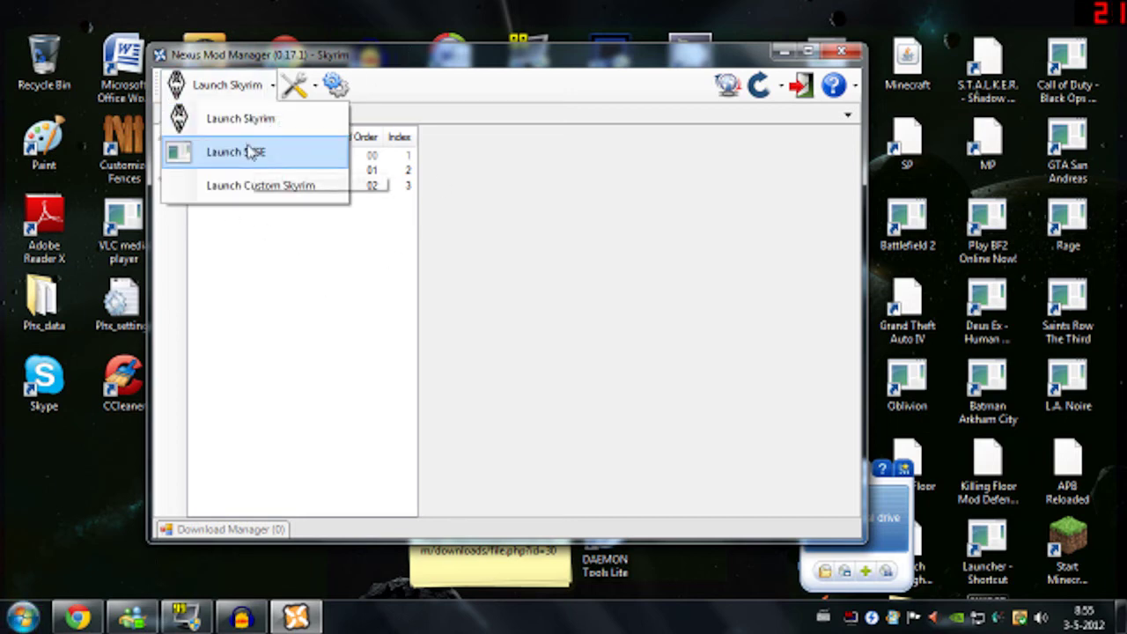
left_click(257, 151)
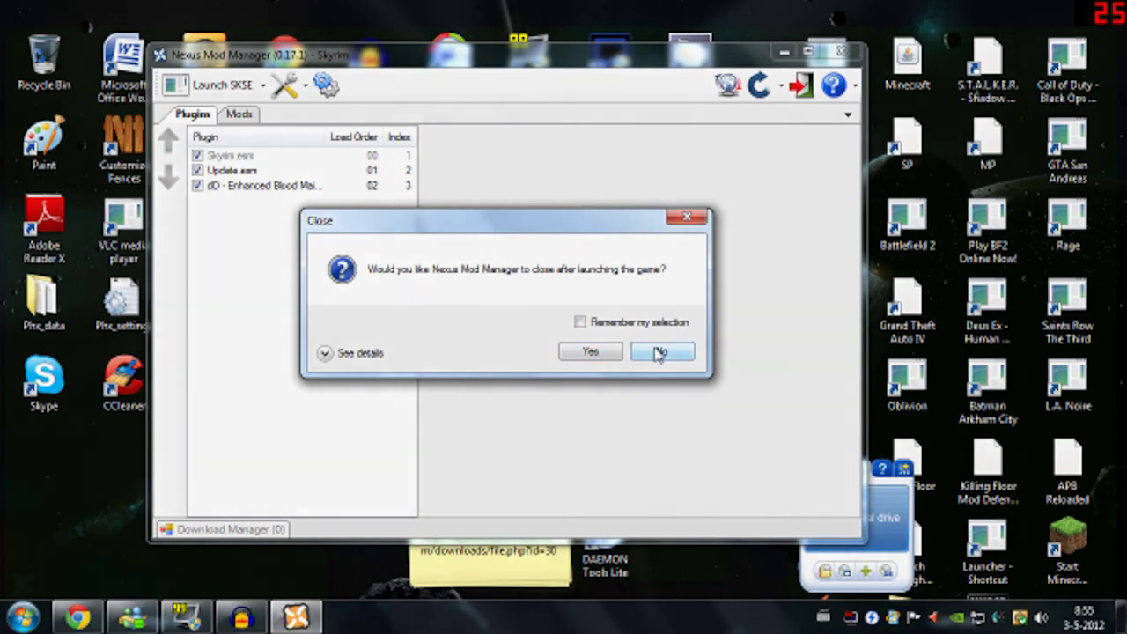